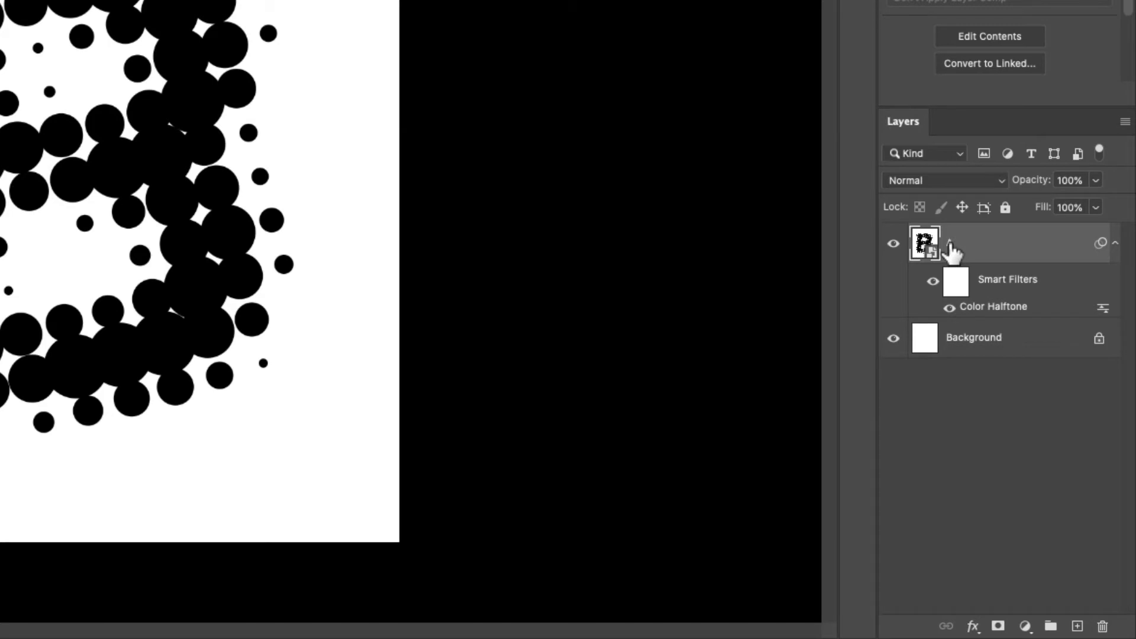
Step: Rename the smart object layer as Glyph
double_click(949, 244)
type("Glyph")
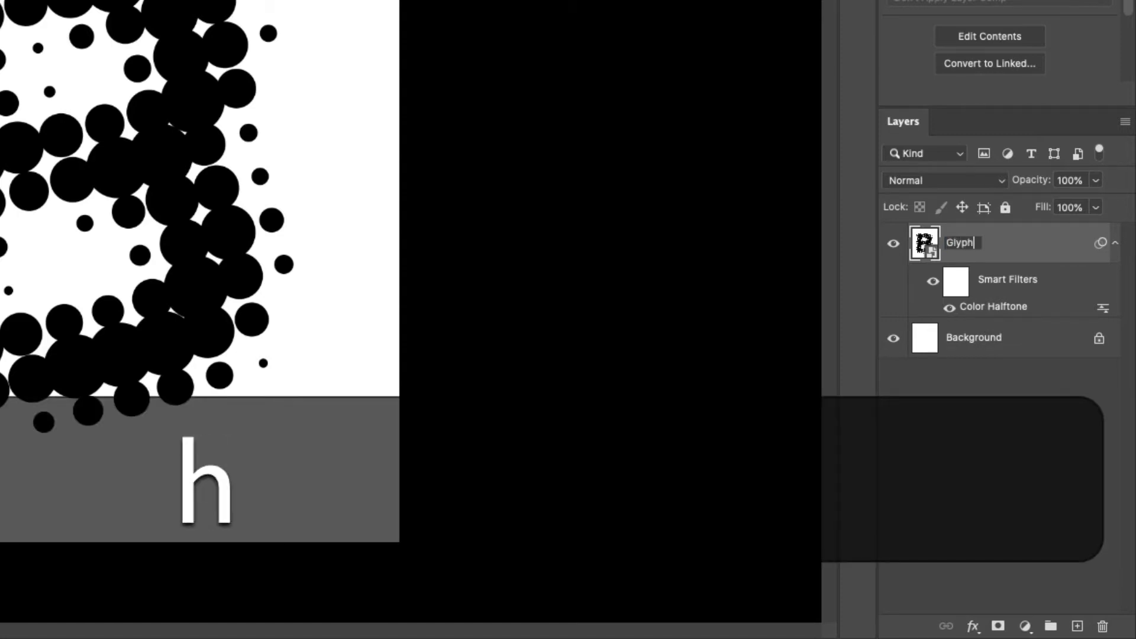
key("Return")
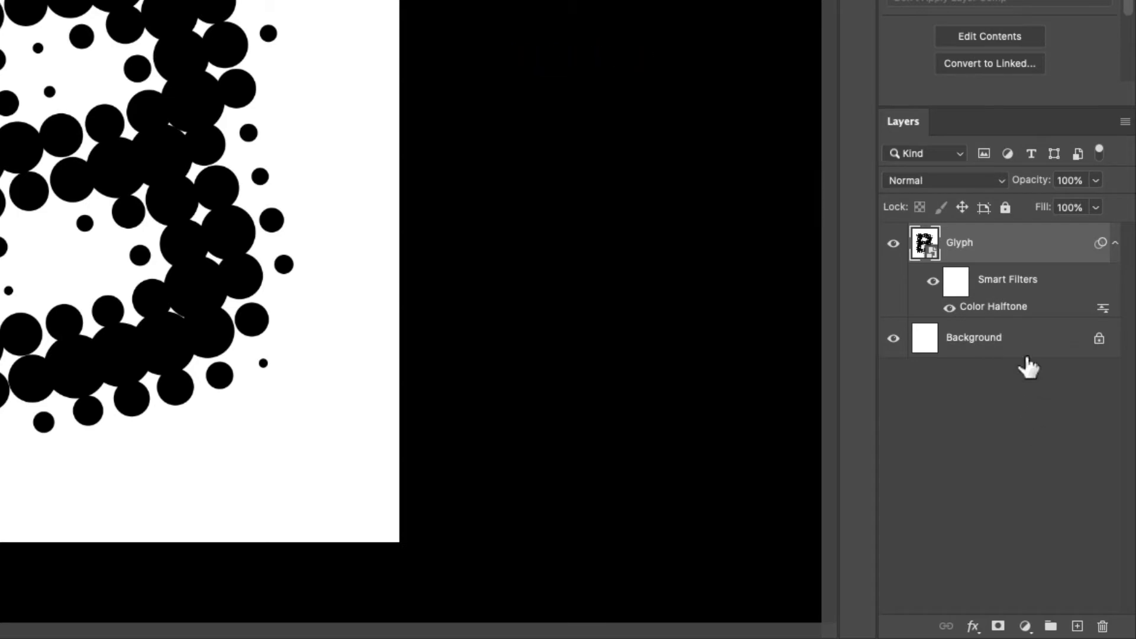
Step: Open the Glyph smart object's contents, save and close them, and save the Dot.psd document
double_click(923, 248)
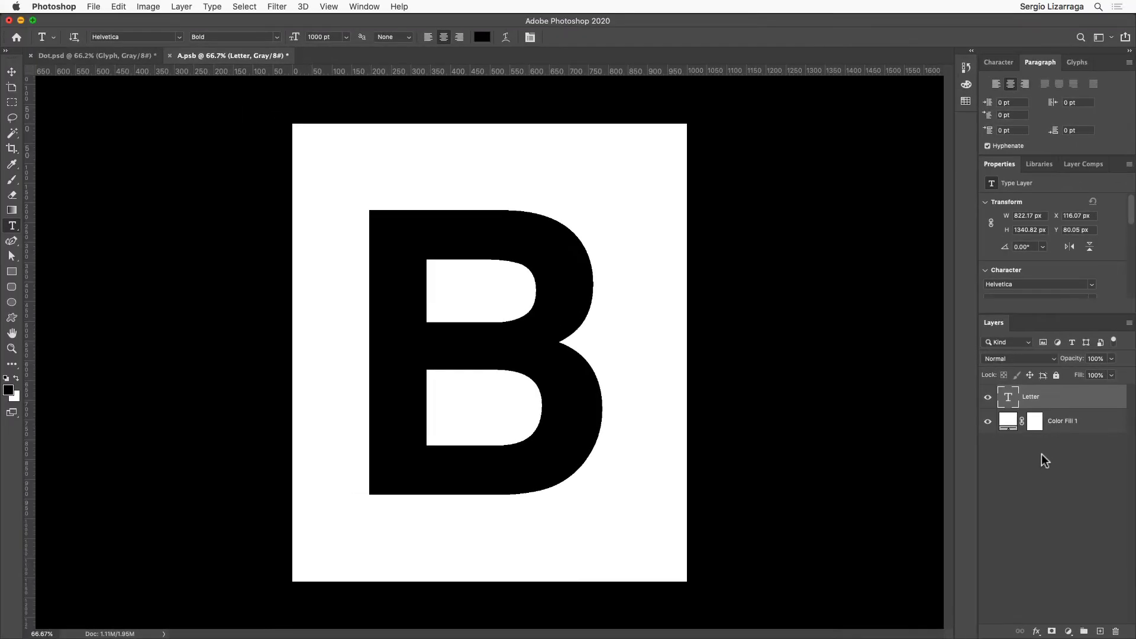
key("super+s")
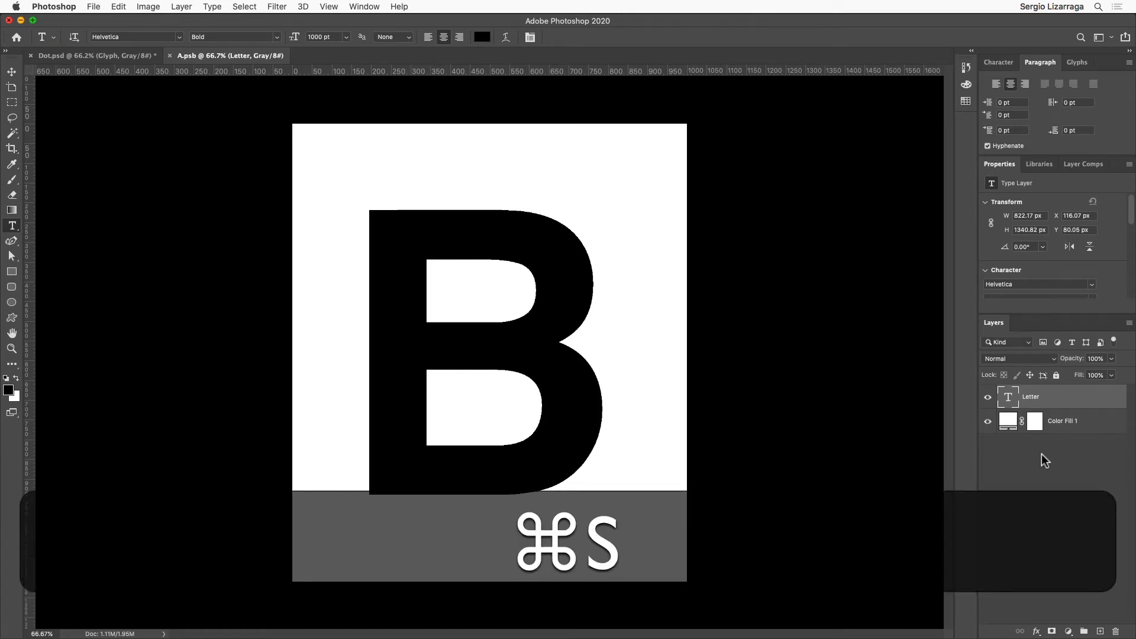
key("super+w")
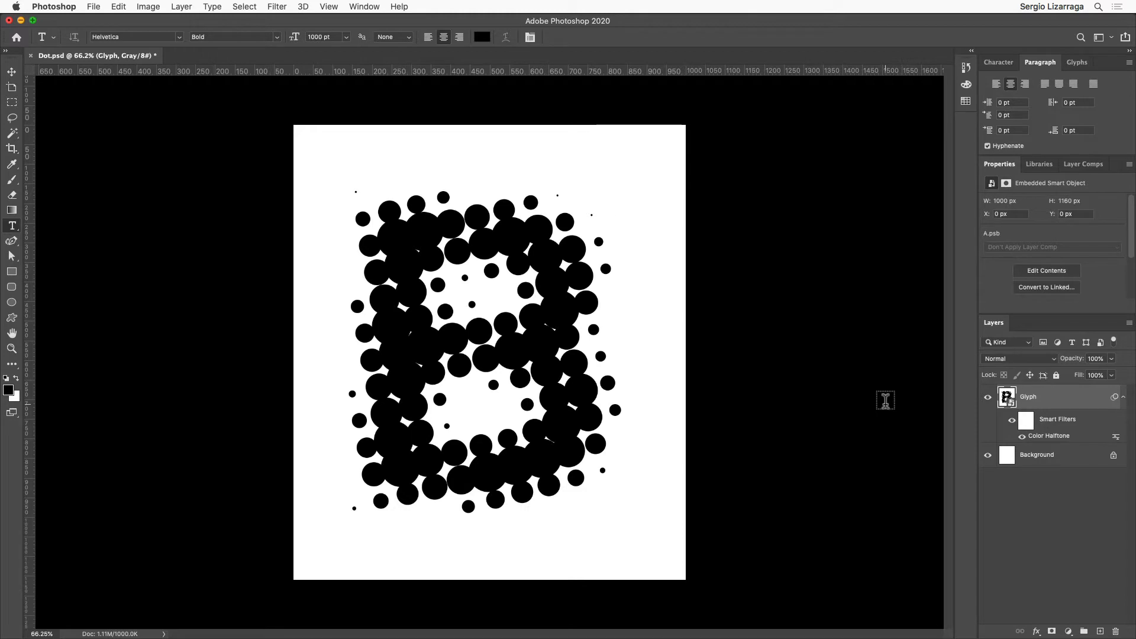
key("super+s")
Step: Display the Actions panel and collapse the Default Actions set
left_click(362, 7)
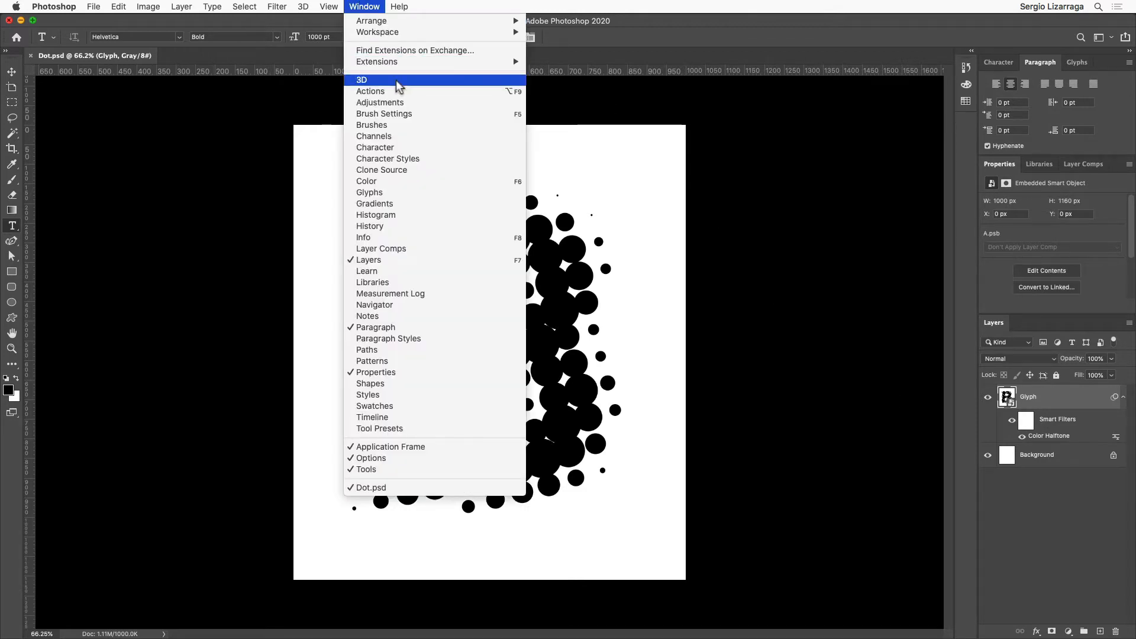
left_click(455, 95)
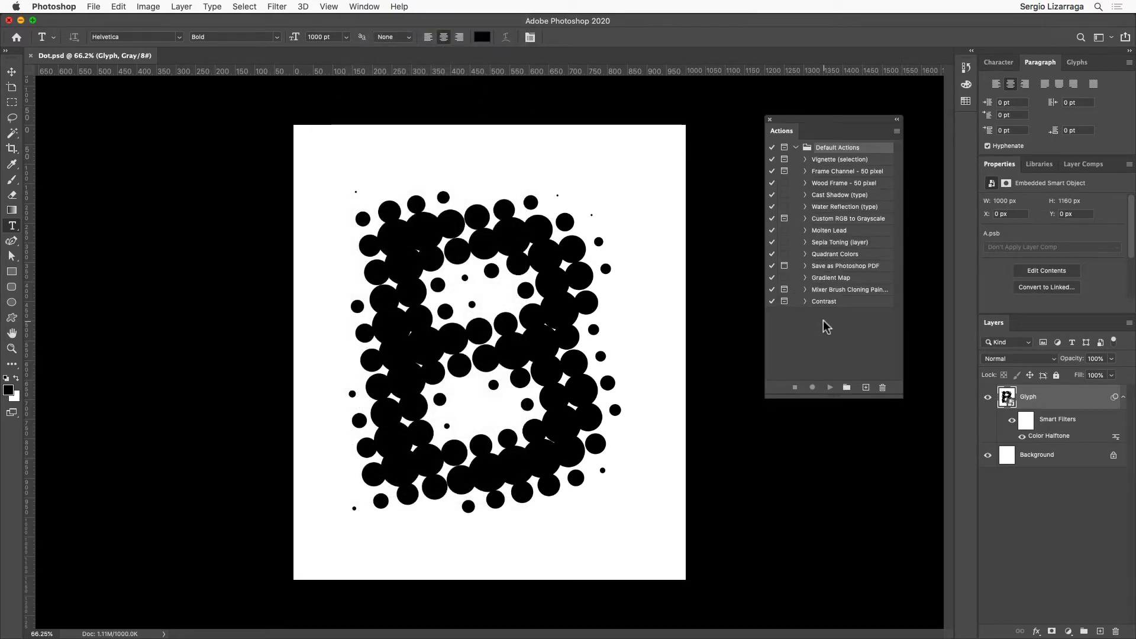
left_click(795, 148)
Step: Create a new action set named Dot Set
left_click(897, 131)
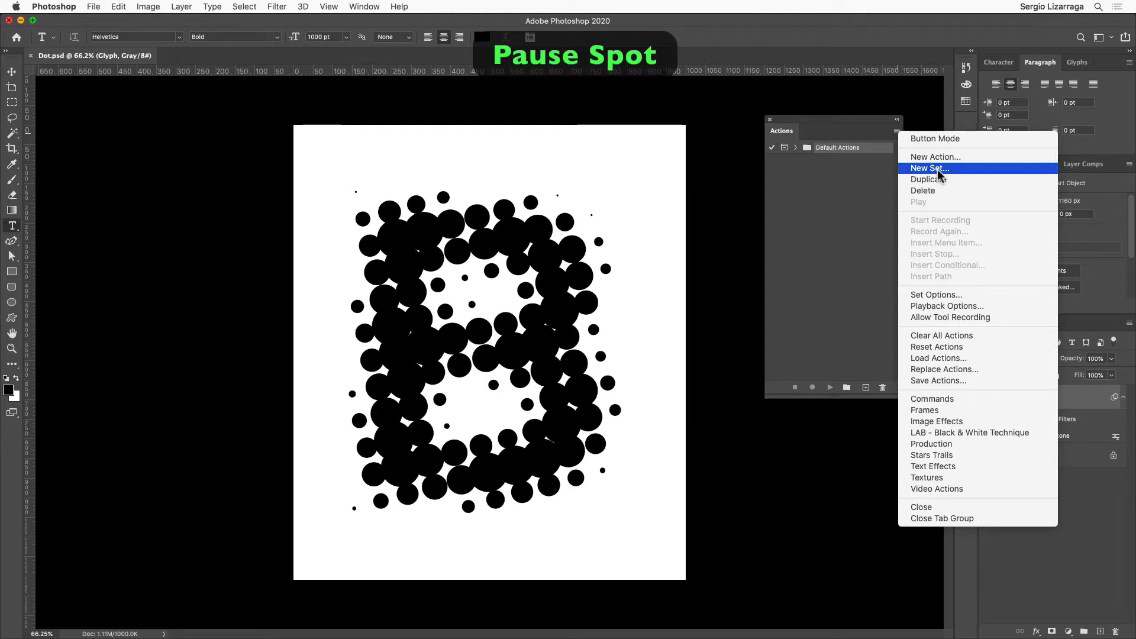
left_click(937, 170)
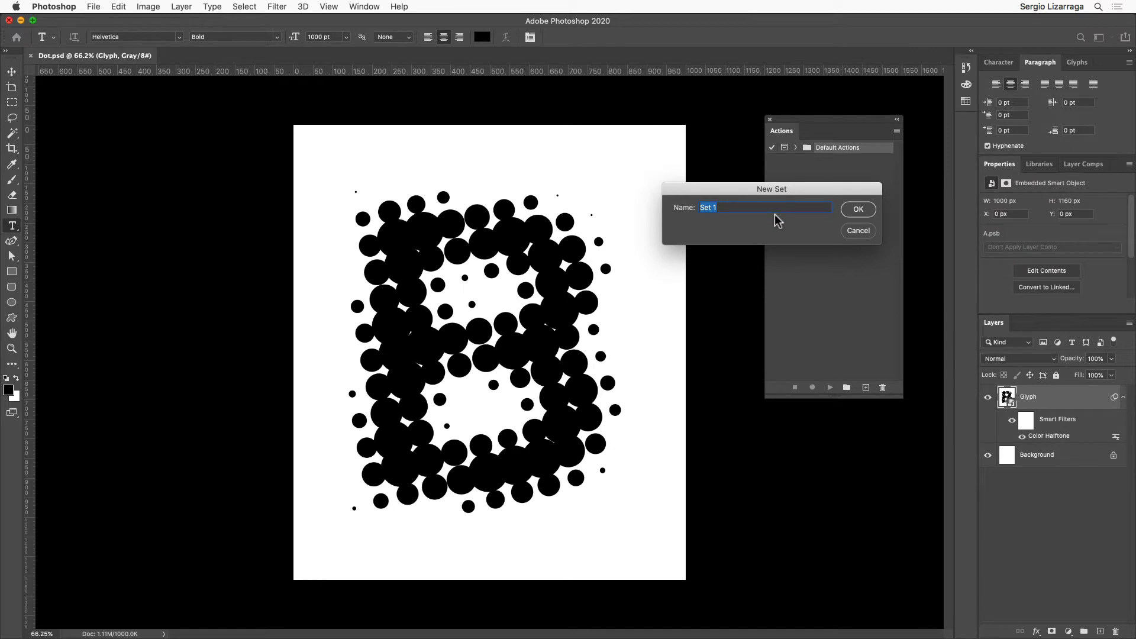
key("Right")
key("BackSpace")
key("Up")
type("Dot")
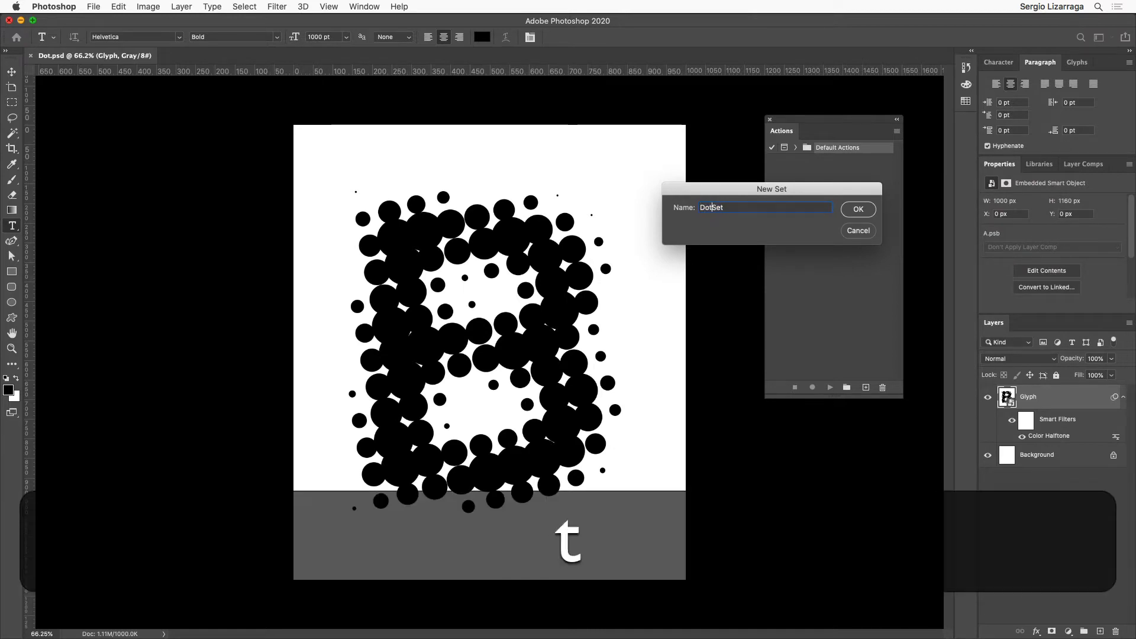
left_click(852, 210)
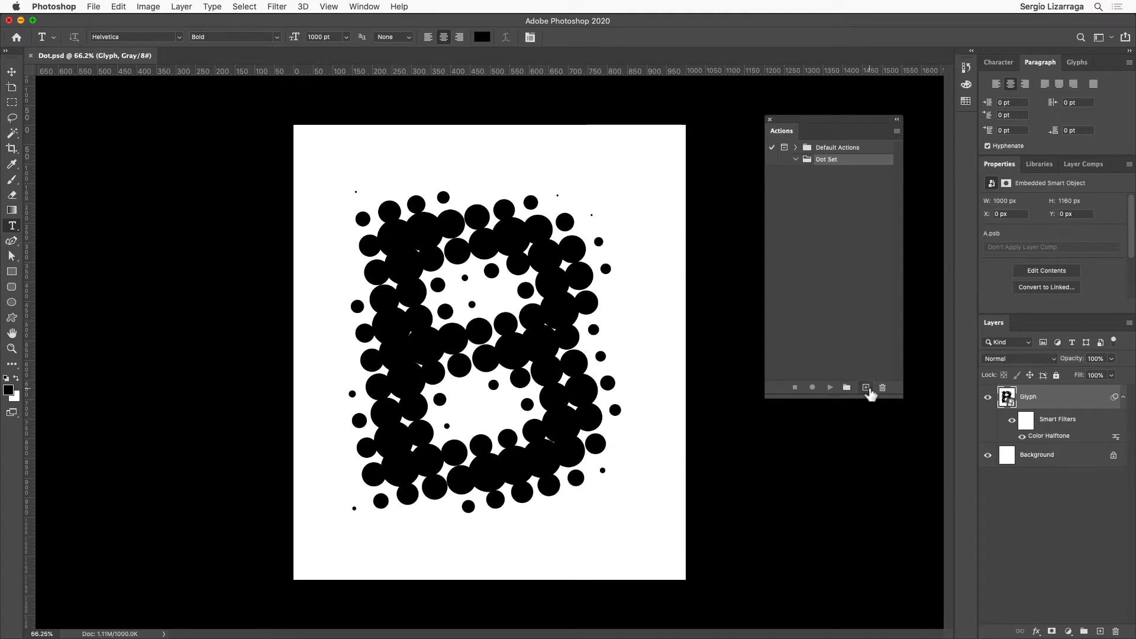
Step: Create an action named Dot It in Dot Set and start recording it
left_click(865, 388)
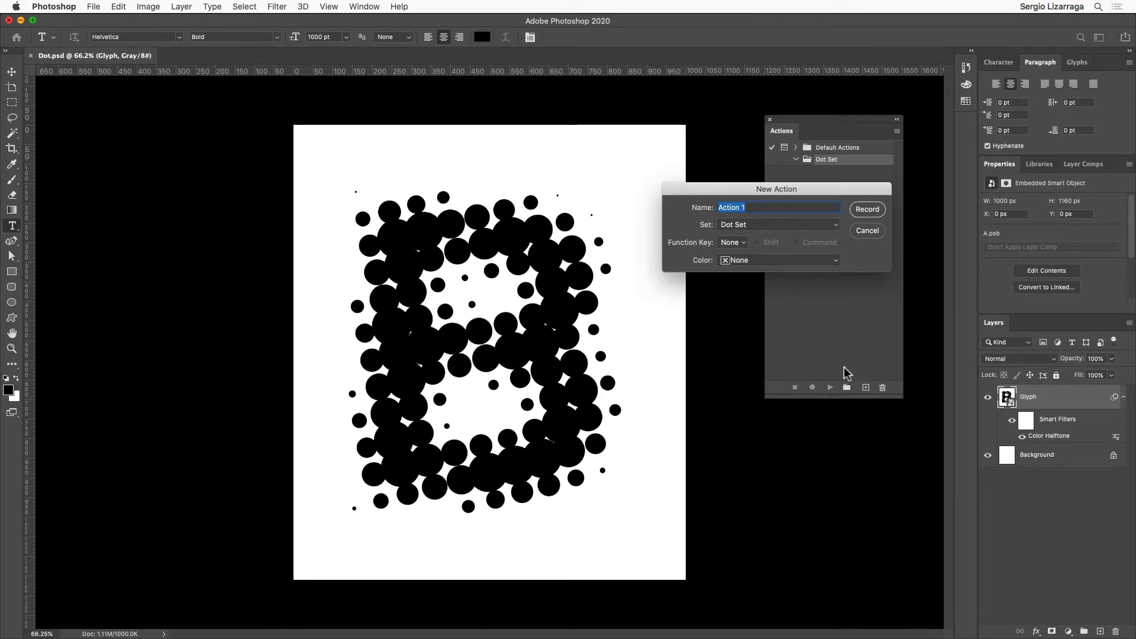
type("Dot It")
left_click(861, 210)
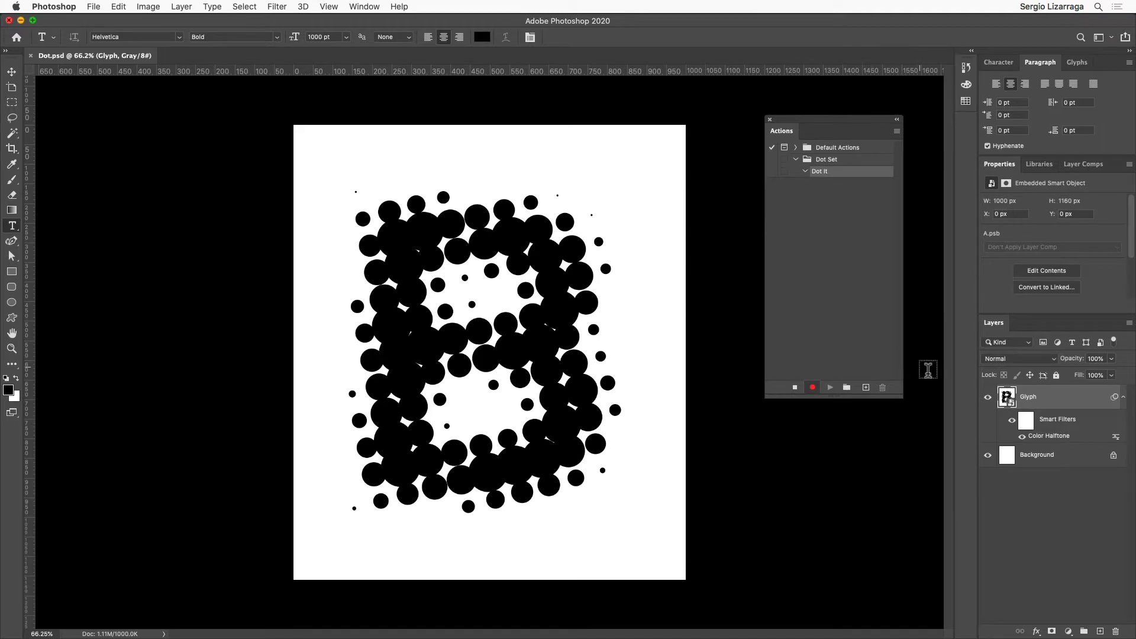
Step: Record opening the Glyph smart object's contents and selecting all the text on the Letter layer, and stop recording
double_click(1007, 398)
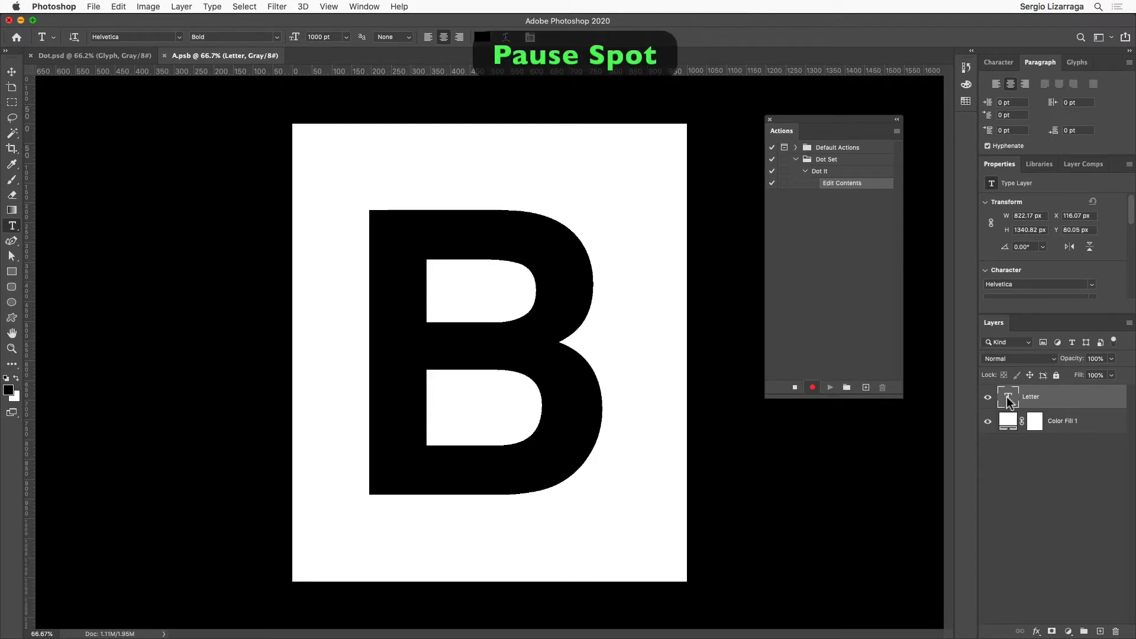
left_click(531, 348)
key("super+a")
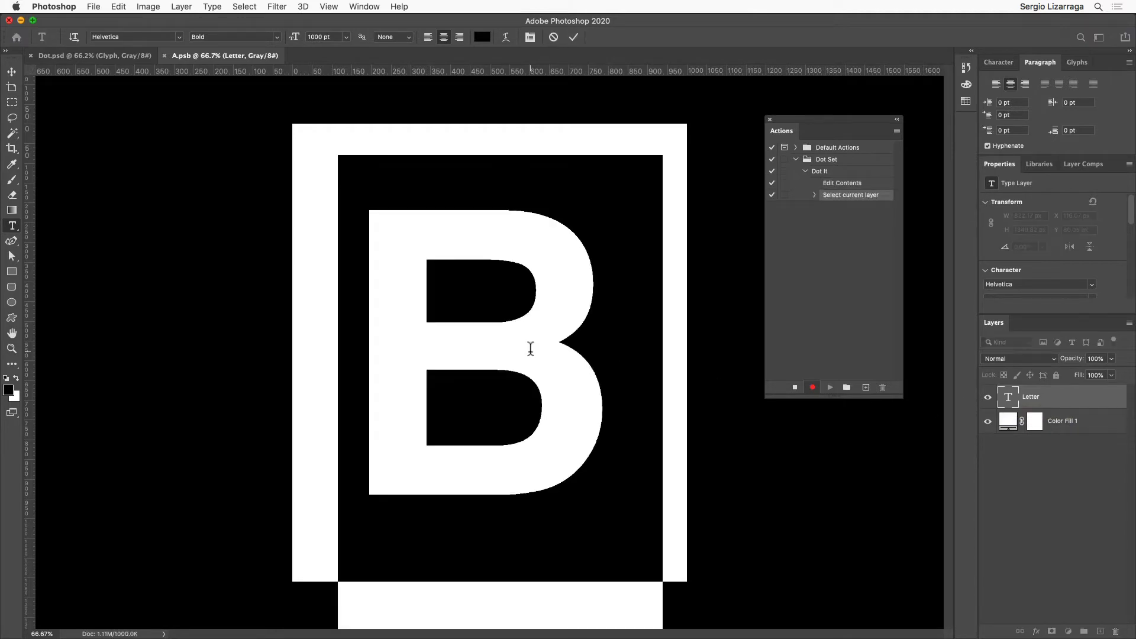
left_click(794, 387)
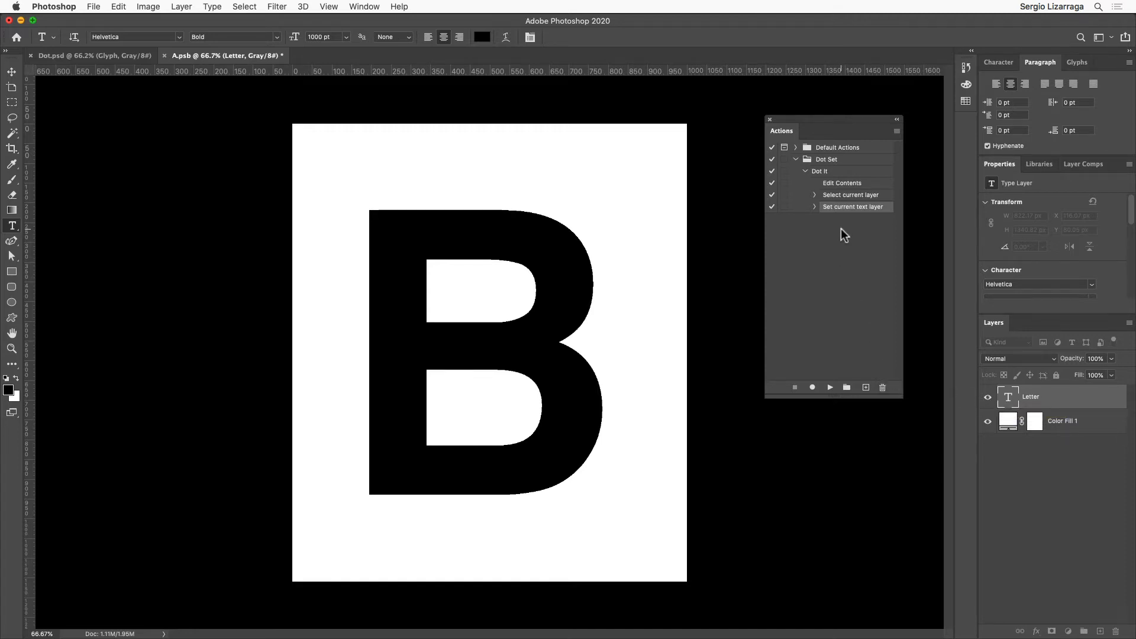
Step: Insert a stop with the message "New Glyph" at the end of the Dot It action
left_click(896, 131)
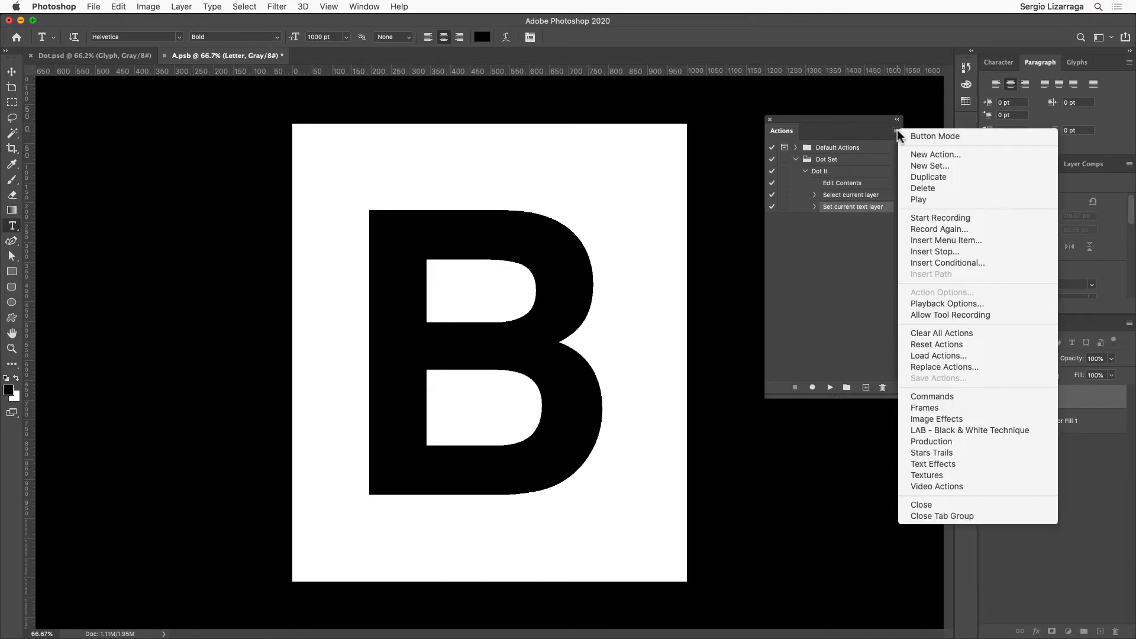
left_click(975, 251)
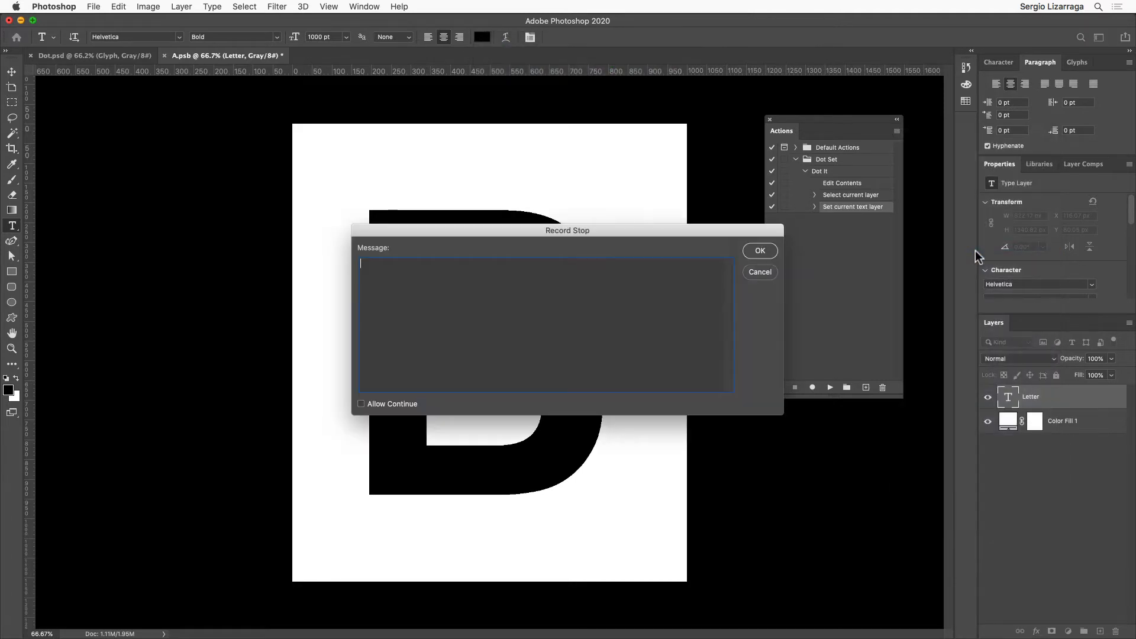
type("New ")
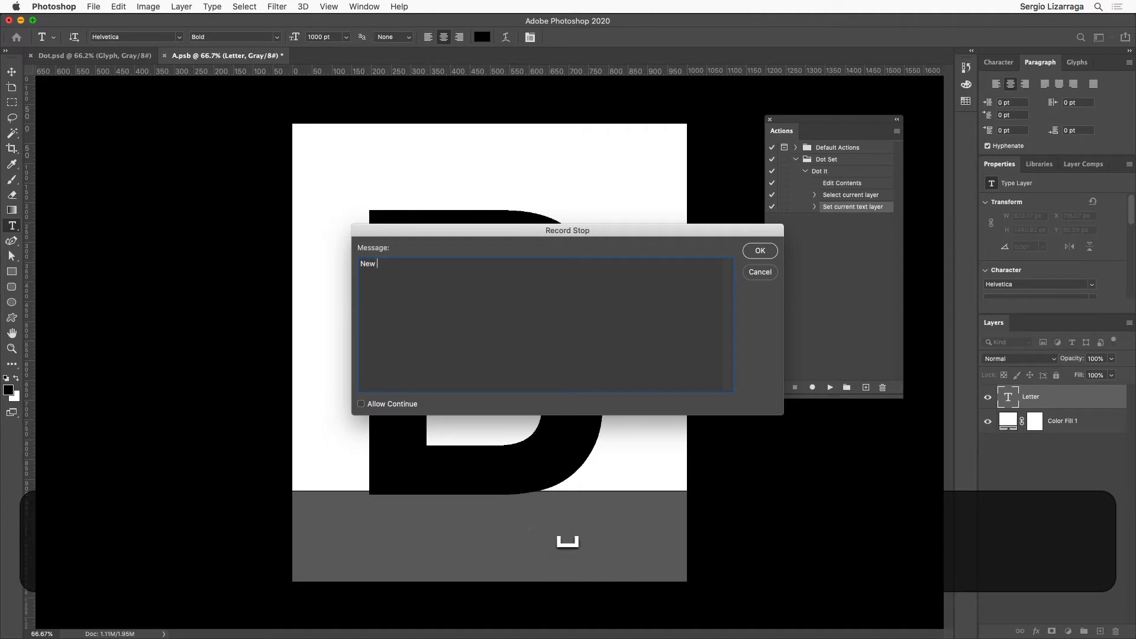
type("Glyph")
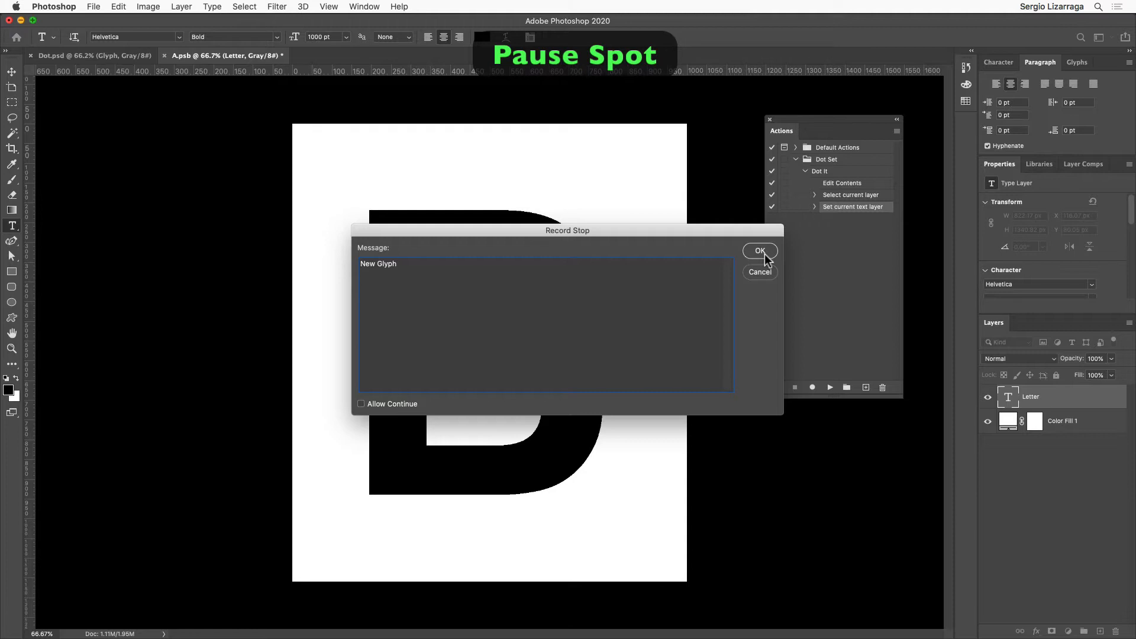
left_click(761, 252)
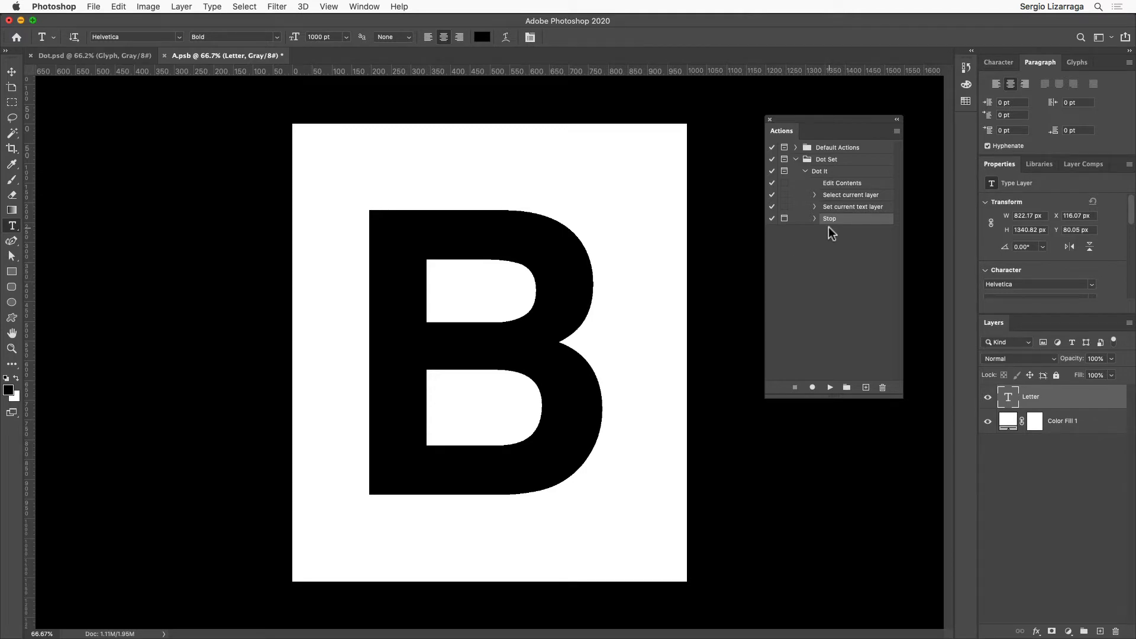
Step: Examine the recorded details of the action's text layer and layer selection steps
left_click(815, 206)
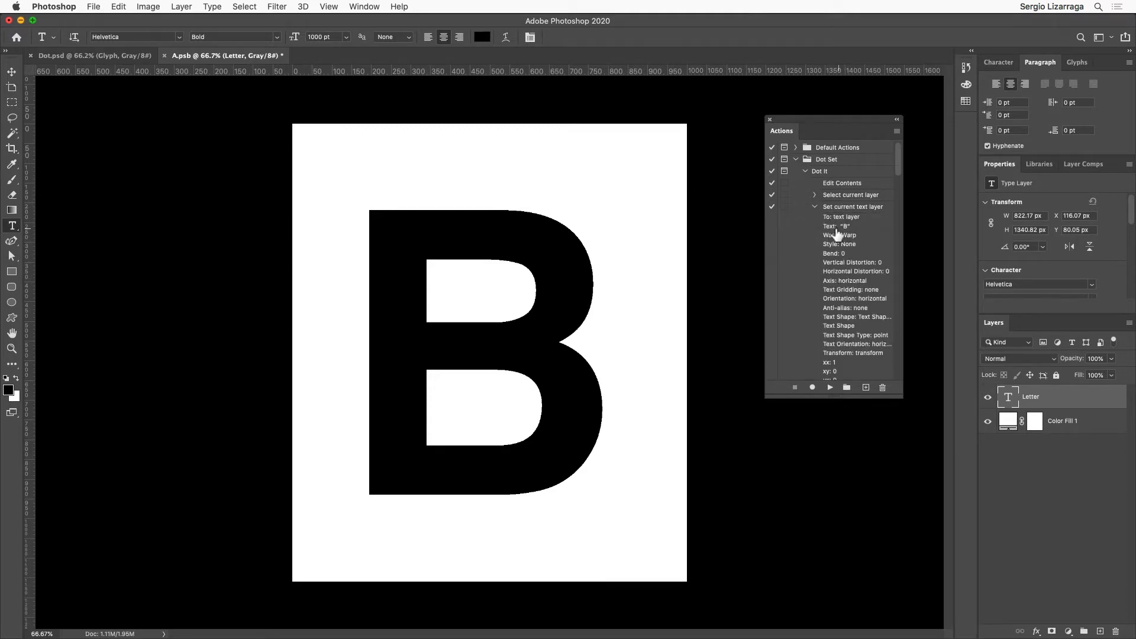
left_click(815, 194)
left_click(815, 194)
left_click(814, 206)
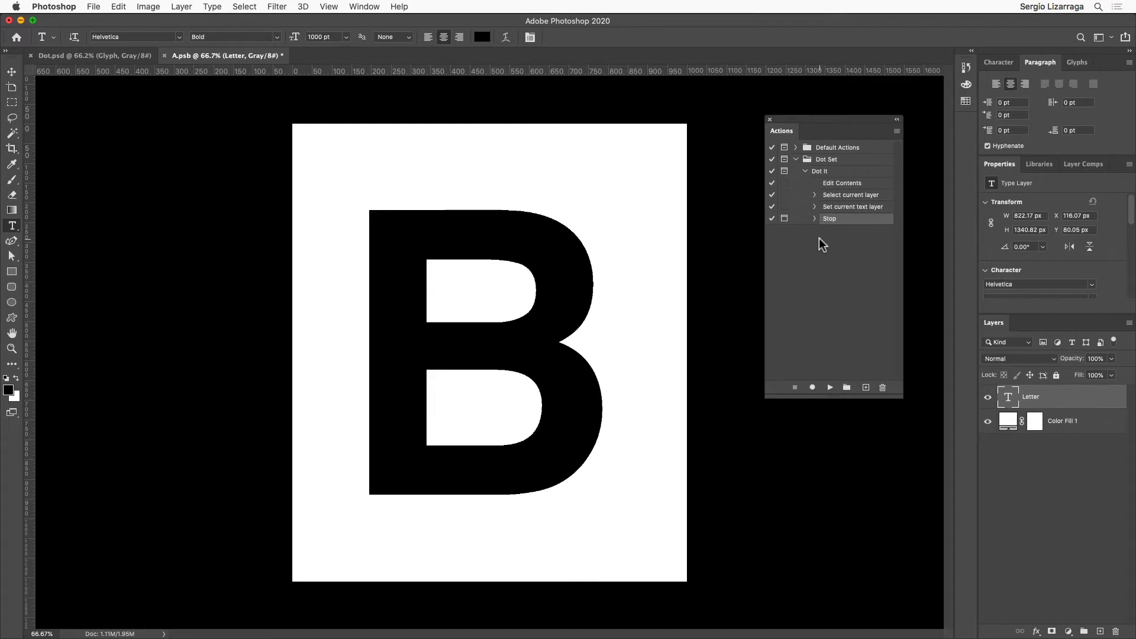
Step: Replace the letter B on the Letter layer with A
double_click(540, 305)
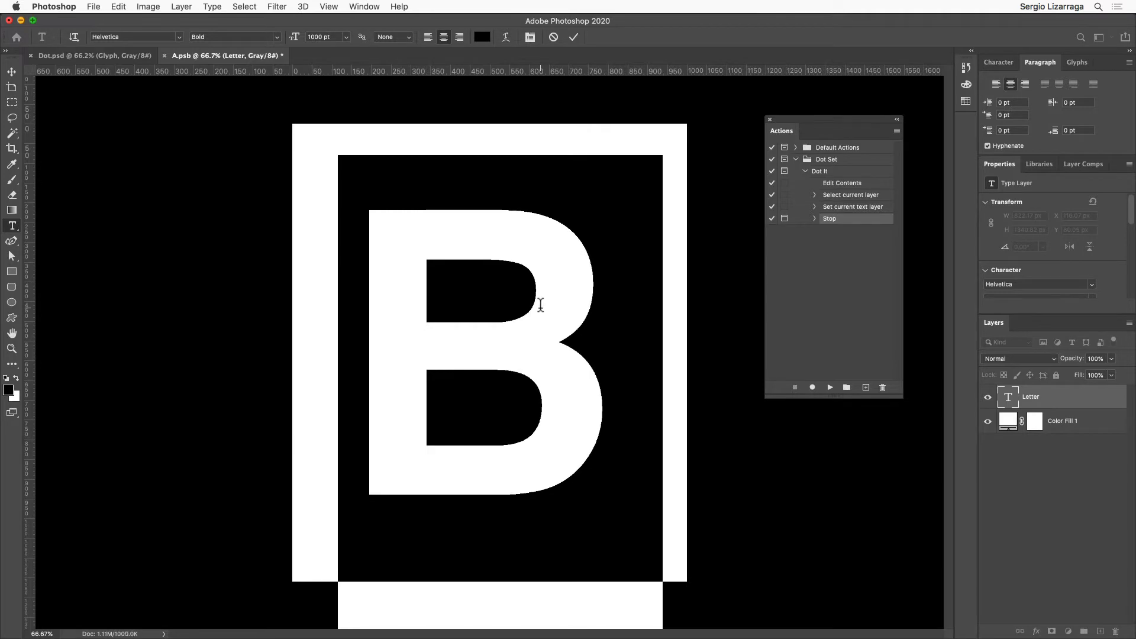
key("shift")
type("A")
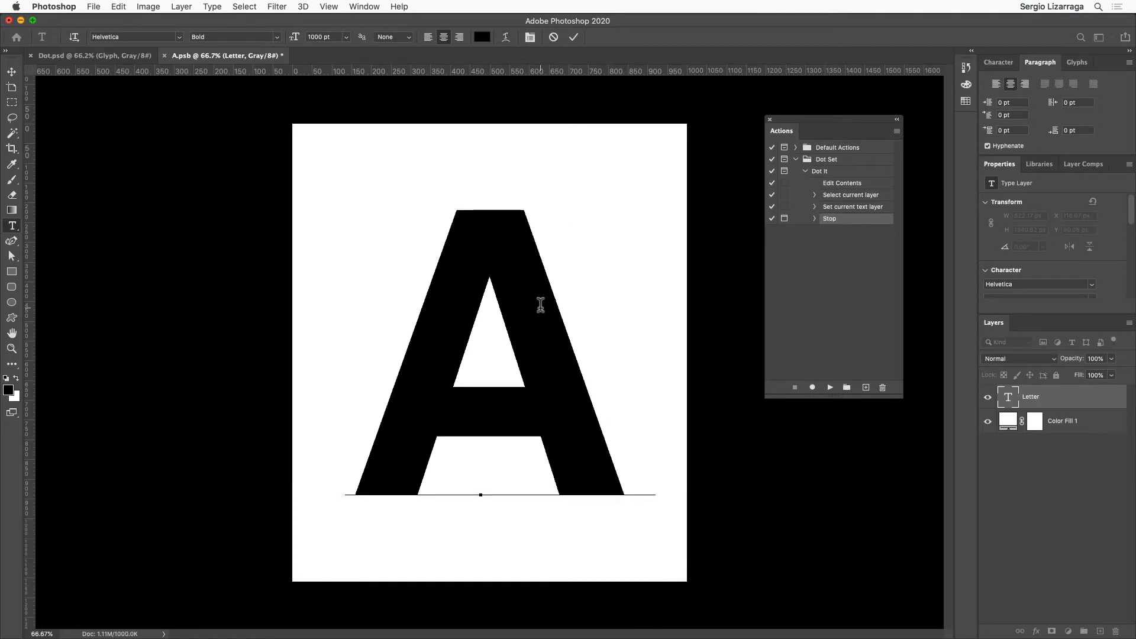
Step: Resume recording the Dot It action and record saving and closing the smart object's contents
left_click(813, 388)
left_click(813, 388)
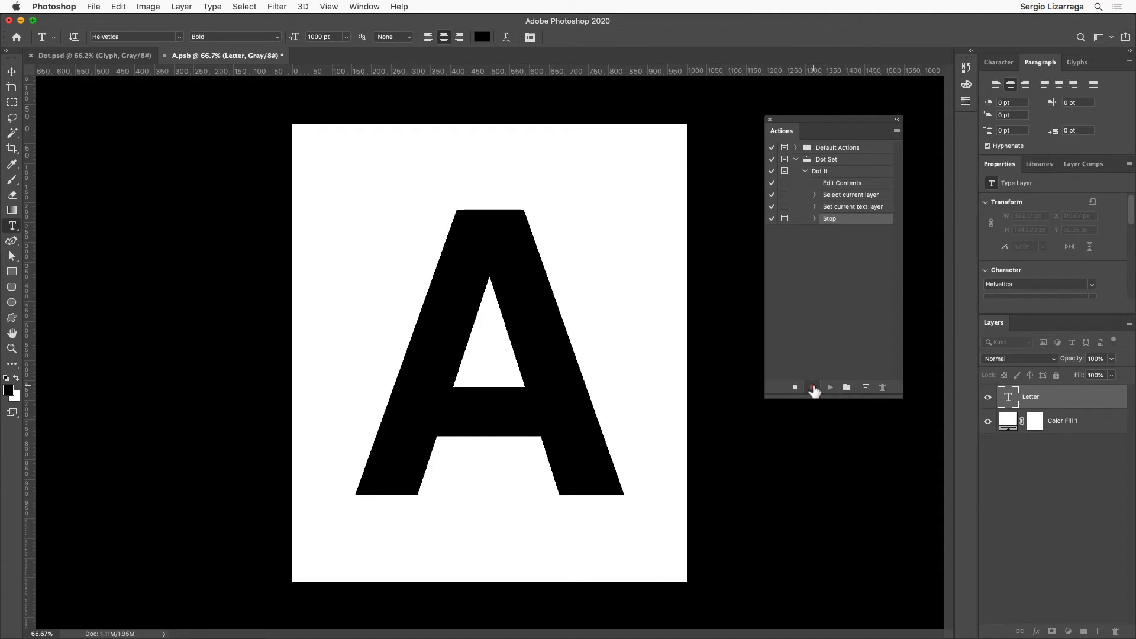
key("super+s")
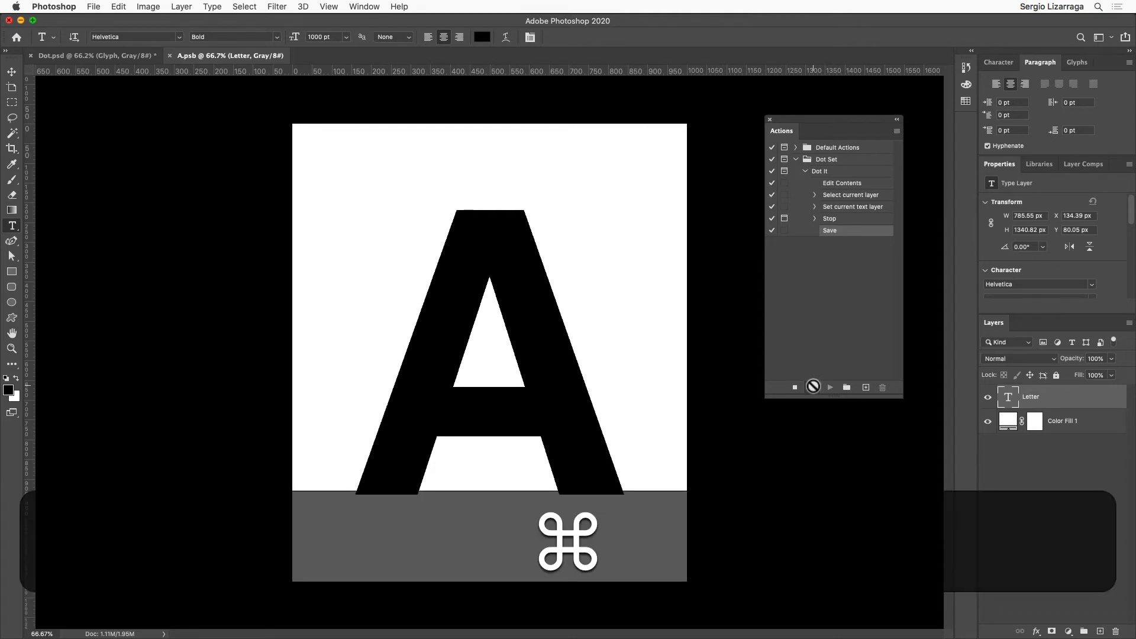
key("super+w")
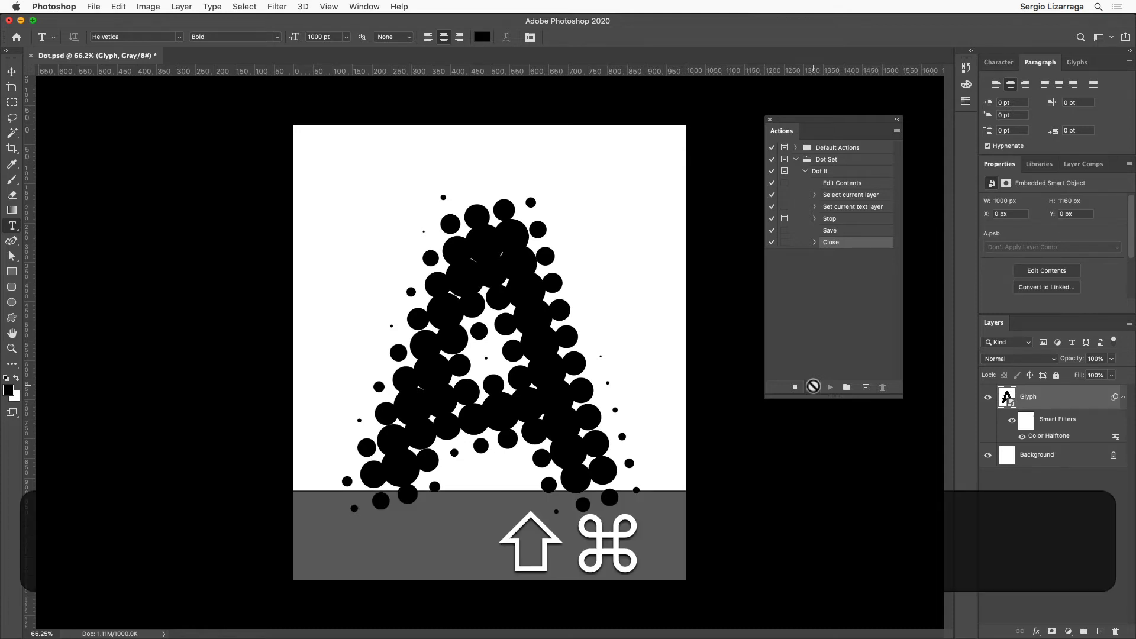
Step: Record saving a JPEG copy of the document as A.jpg in the Dot folder, with quality 12 and the Progressive format
key("shift+super+s")
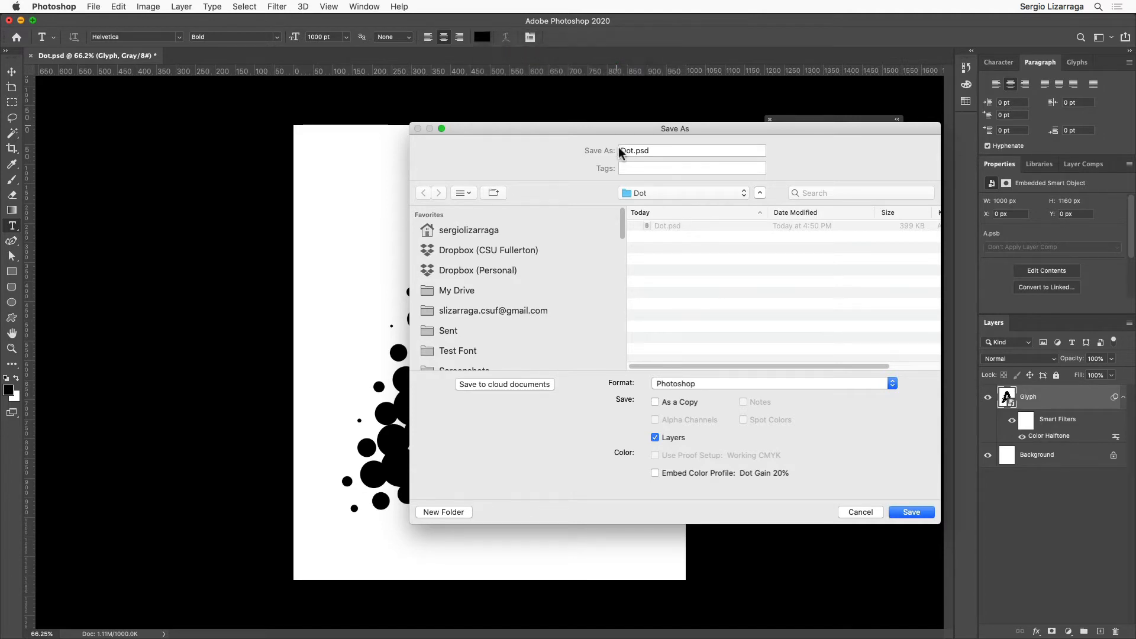
left_click(707, 382)
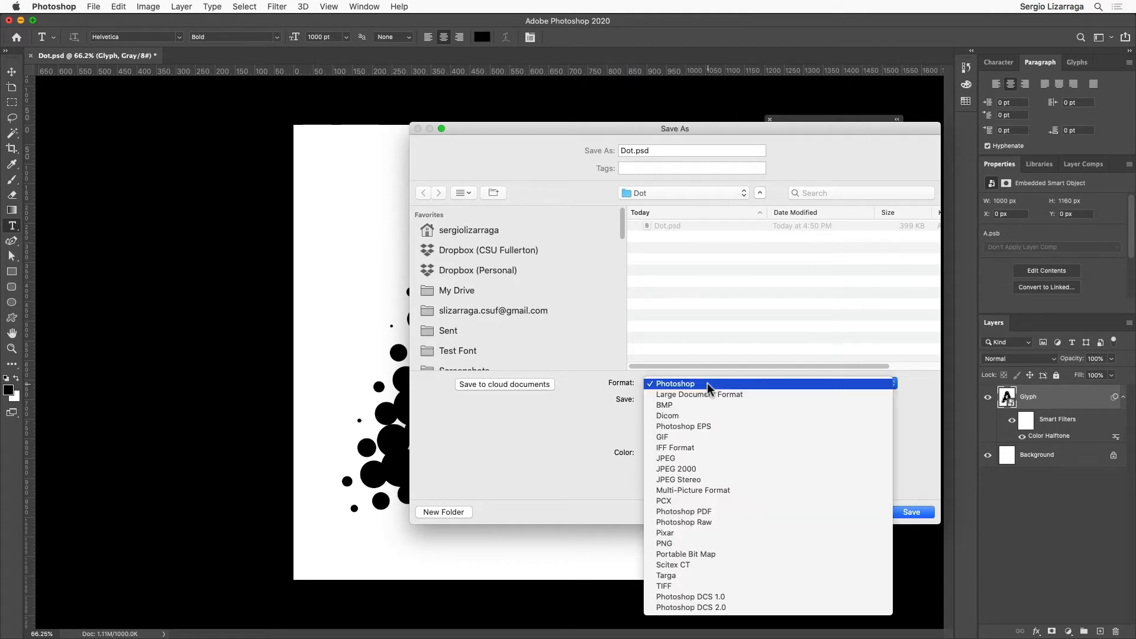
left_click(698, 459)
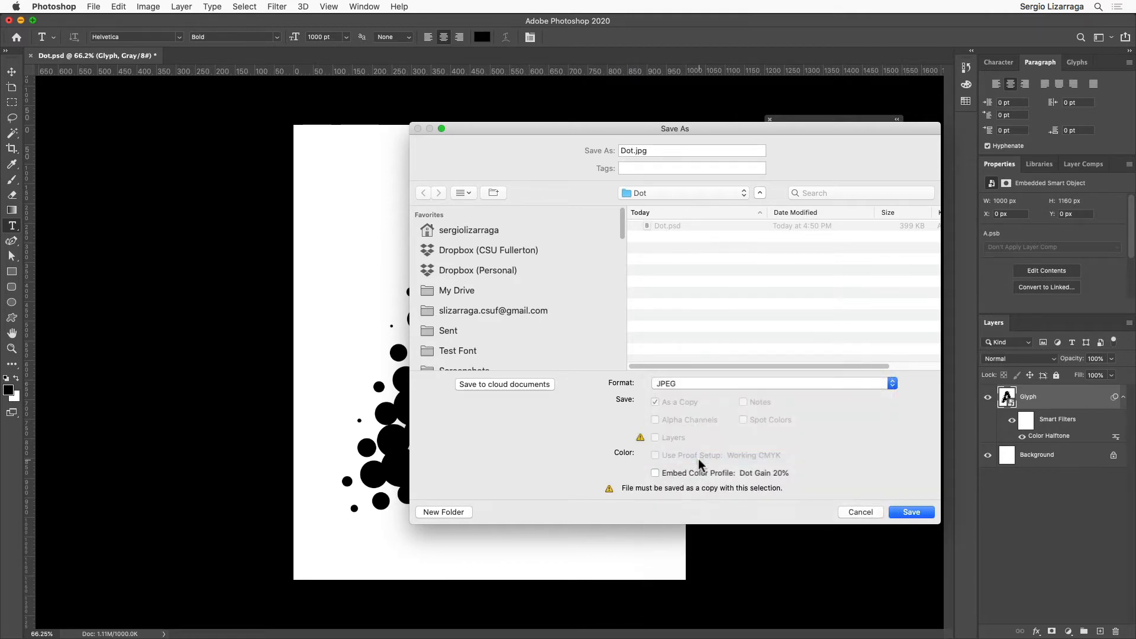
left_click_drag(634, 152, 616, 152)
type("A")
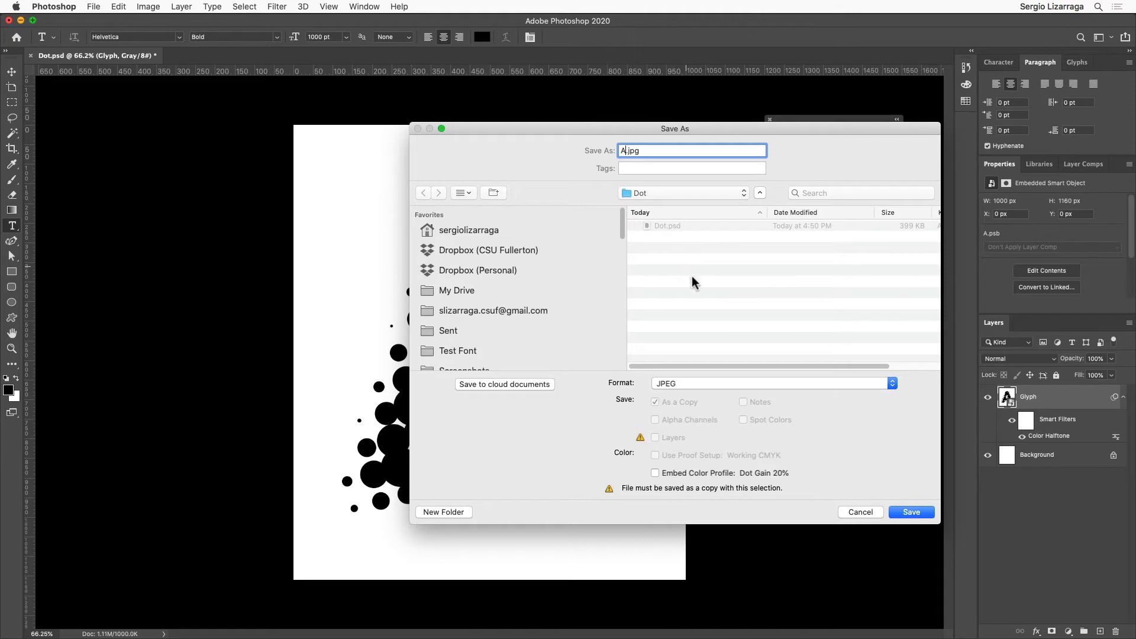
left_click(911, 512)
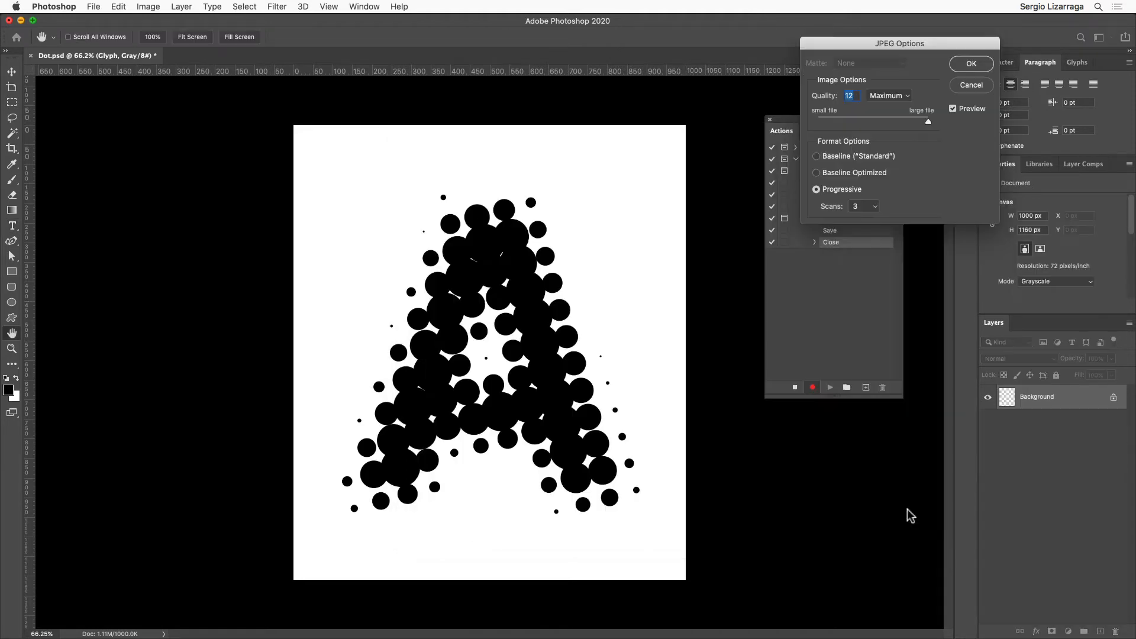
left_click(975, 66)
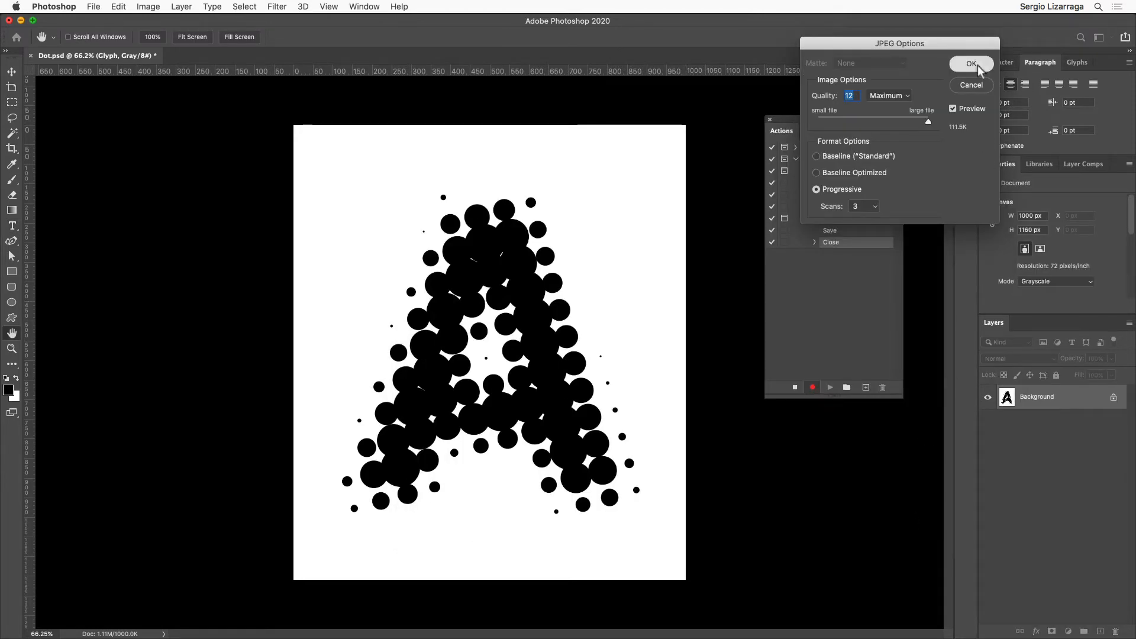
Step: Stop recording and enable the dialog pause for the Dot It action's final Save step
left_click(796, 390)
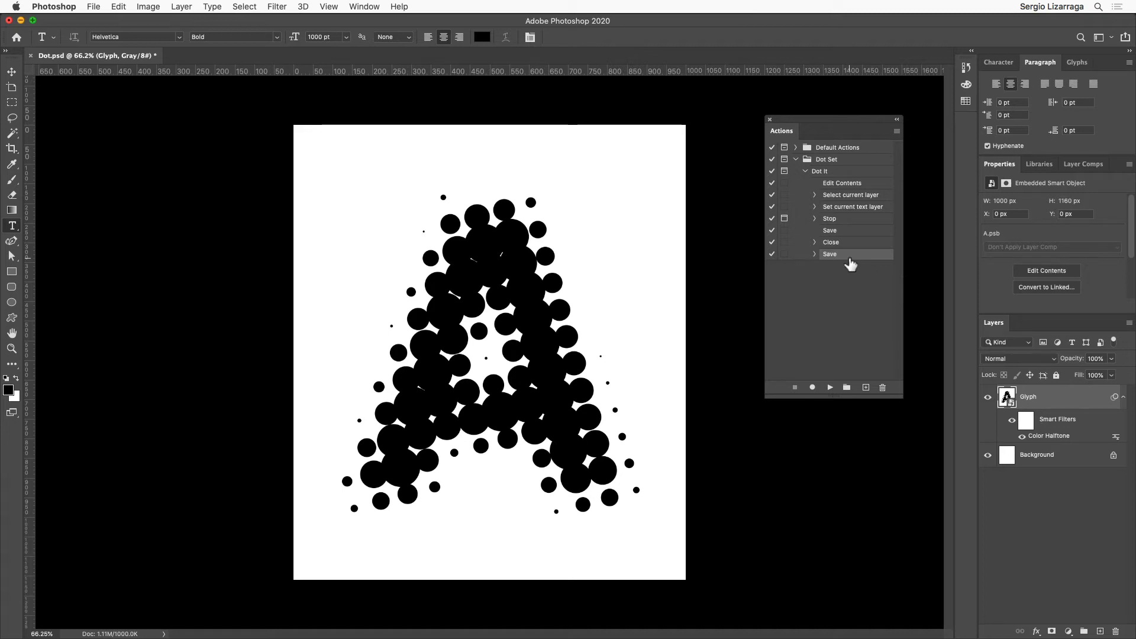
left_click(785, 255)
Step: Narrow the application window to uncover the Dot folder on the desktop
left_click_drag(1130, 412, 940, 414)
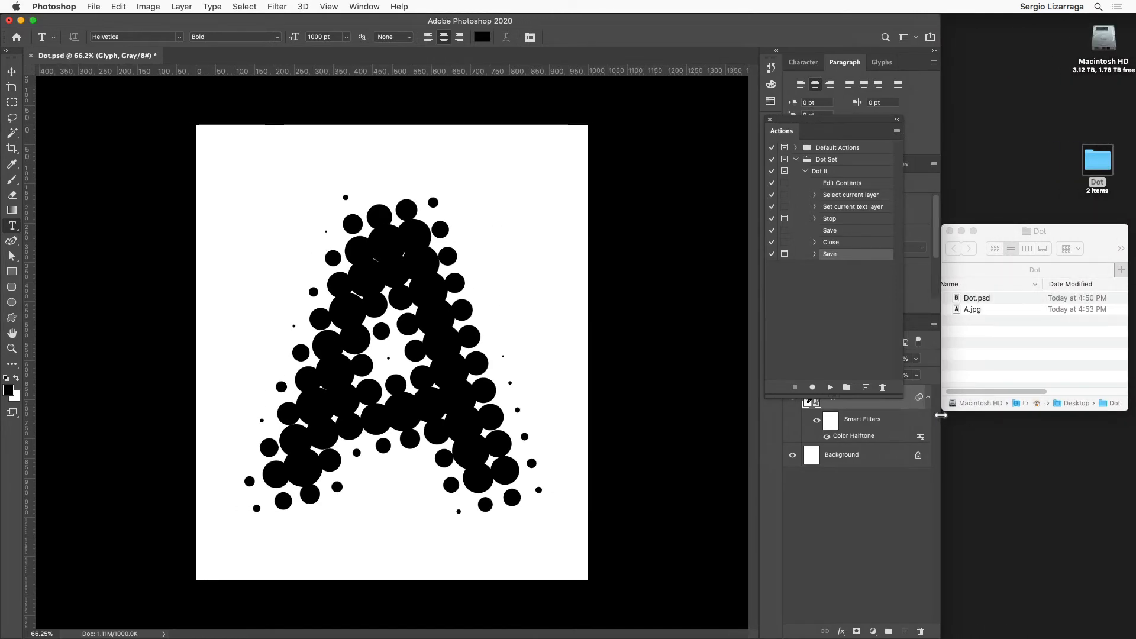
Step: Move the Actions panel over the canvas, place the Dot folder window beside the application window and select A.jpg
left_click_drag(818, 127, 658, 101)
left_click_drag(998, 225, 925, 180)
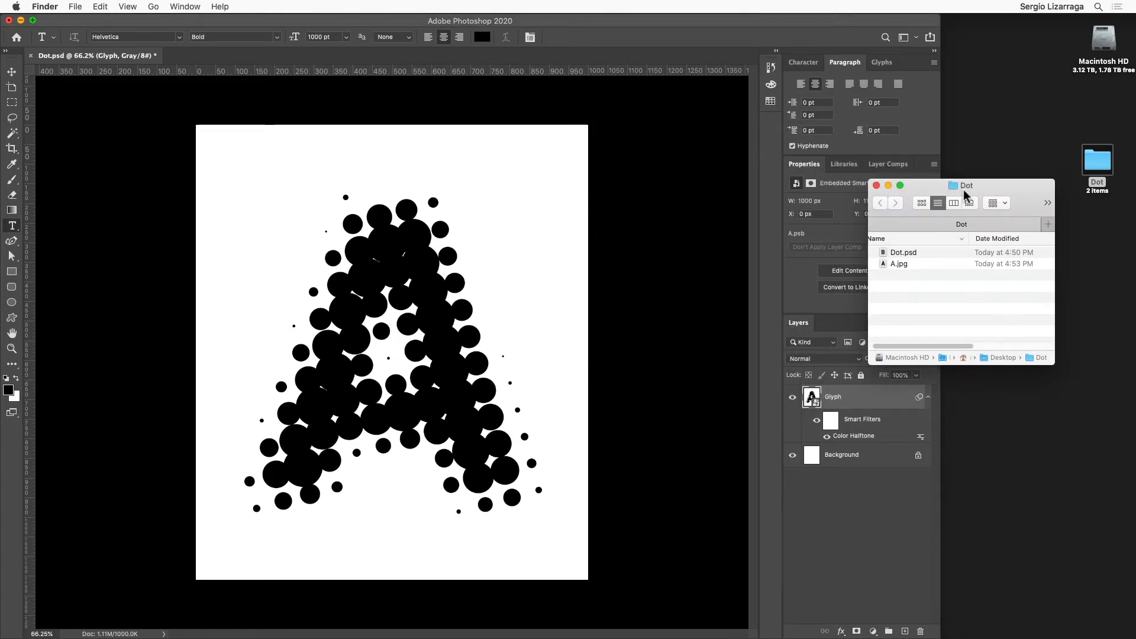
left_click_drag(977, 181, 1058, 223)
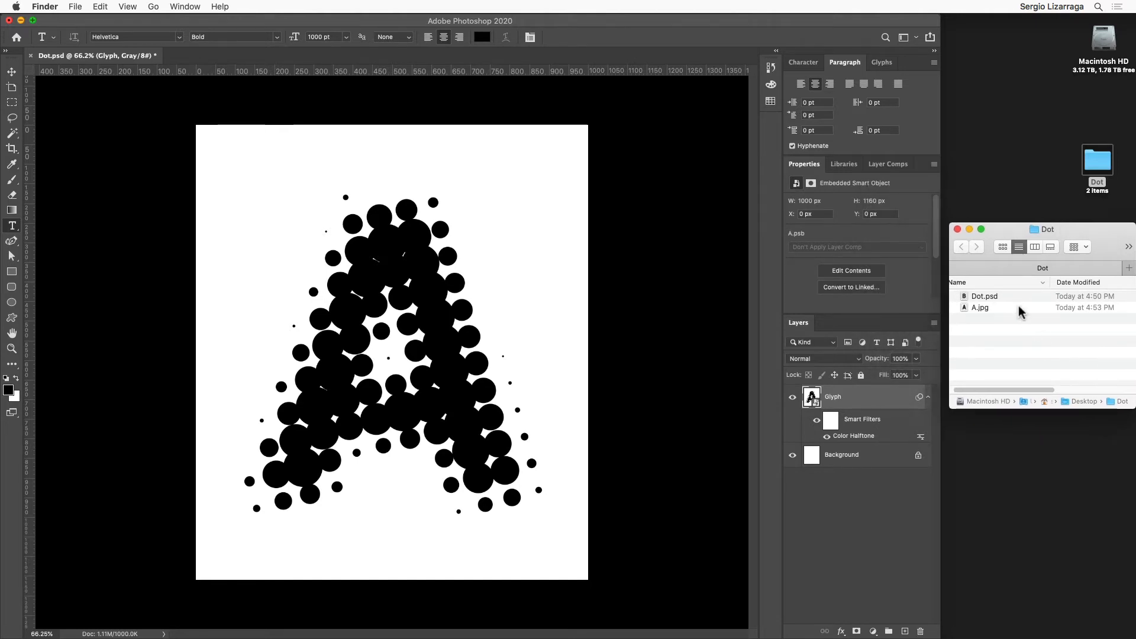
left_click(992, 296)
left_click(985, 306)
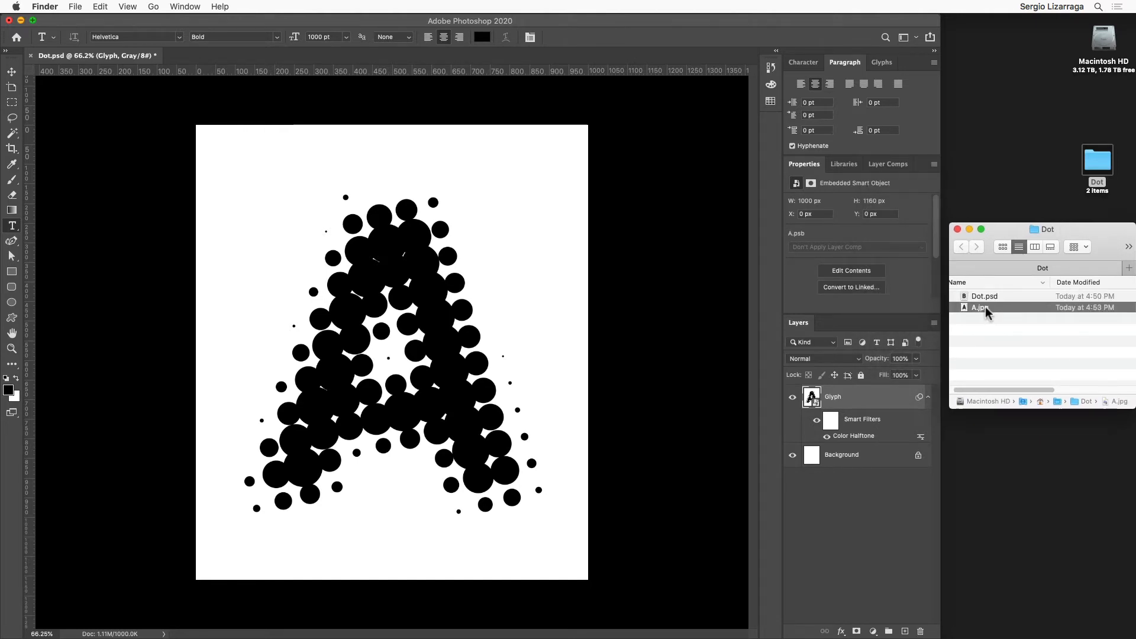
Step: Lengthen the Dot folder window, shift it toward the screen edge and widen the application window up to it
left_click_drag(1051, 234, 1051, 203)
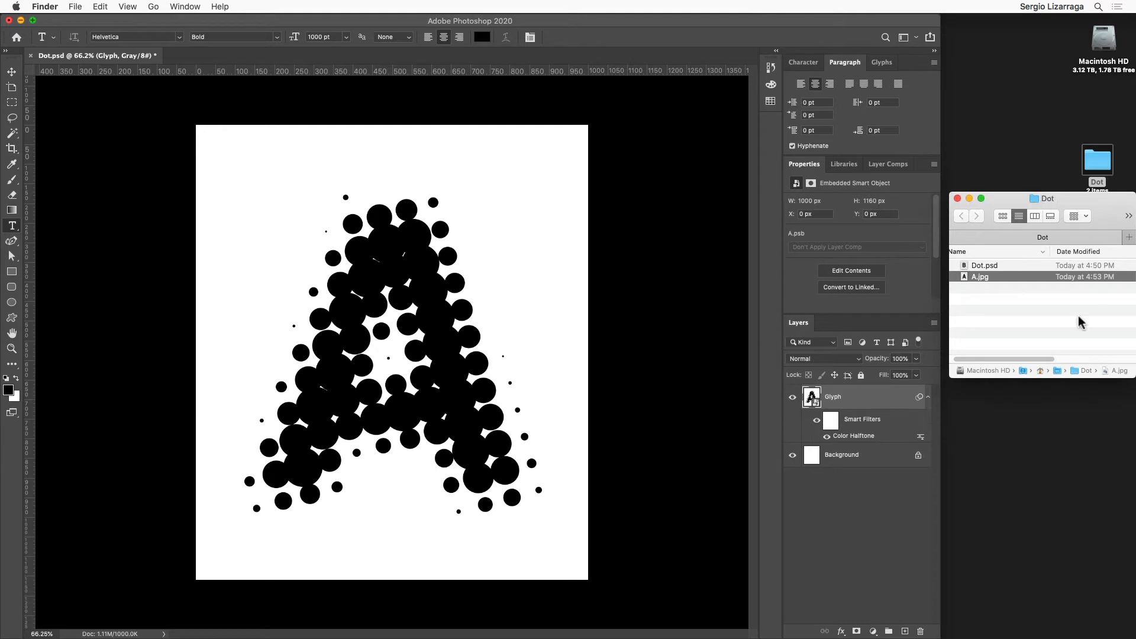
left_click_drag(1130, 379, 1130, 623)
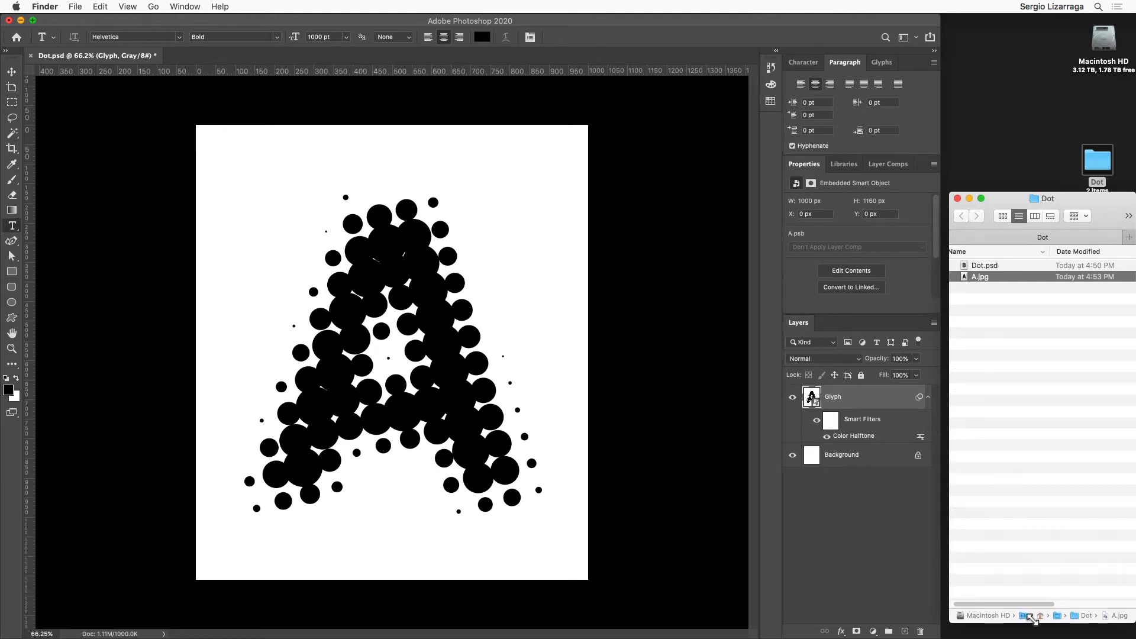
left_click_drag(1064, 204, 879, 174)
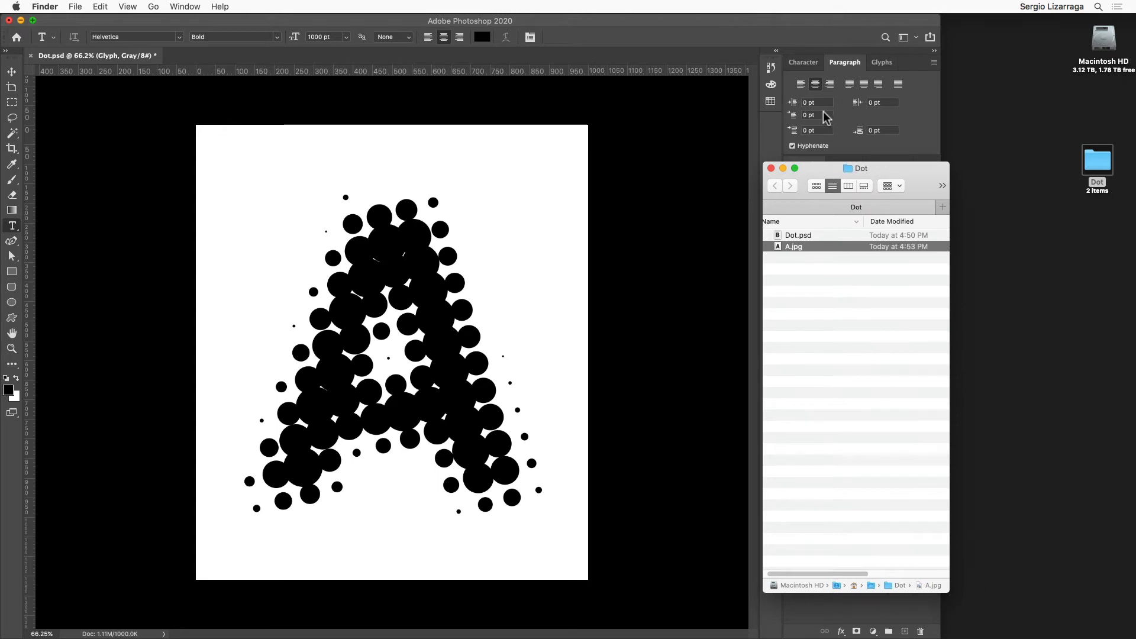
left_click_drag(804, 171, 1090, 212)
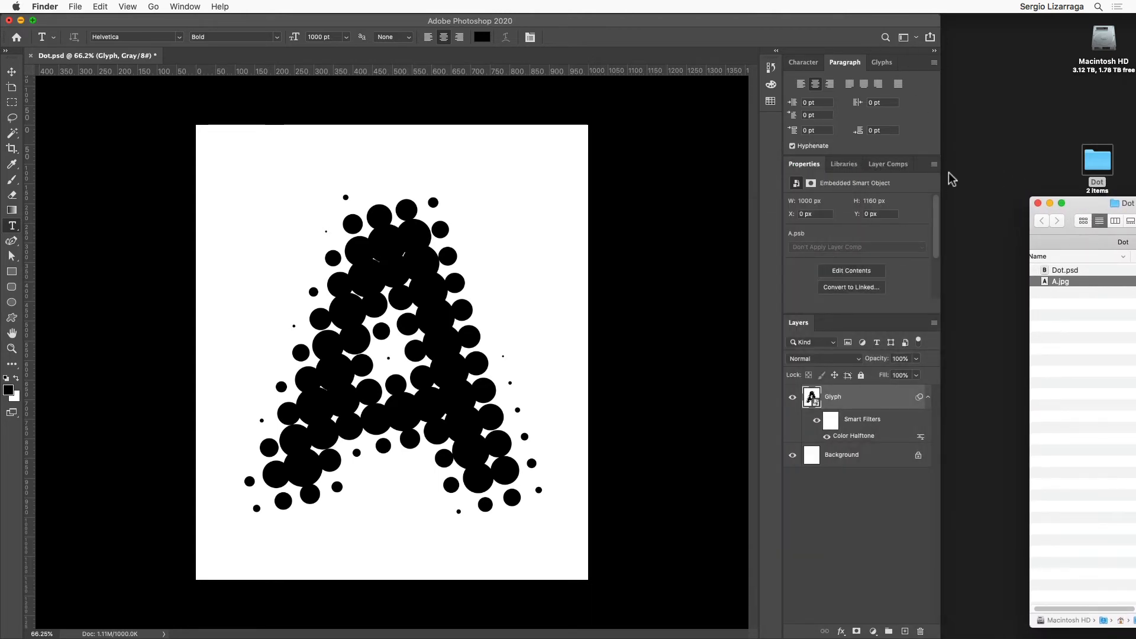
left_click_drag(940, 179, 1022, 184)
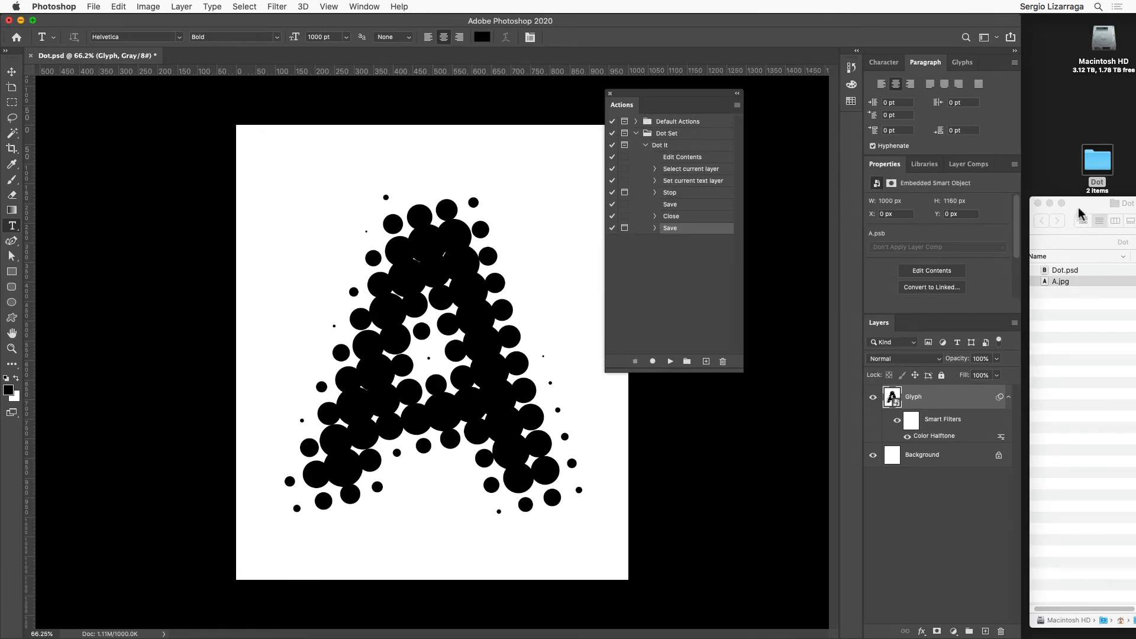
left_click(1069, 257)
left_click(1069, 257)
left_click(1070, 257)
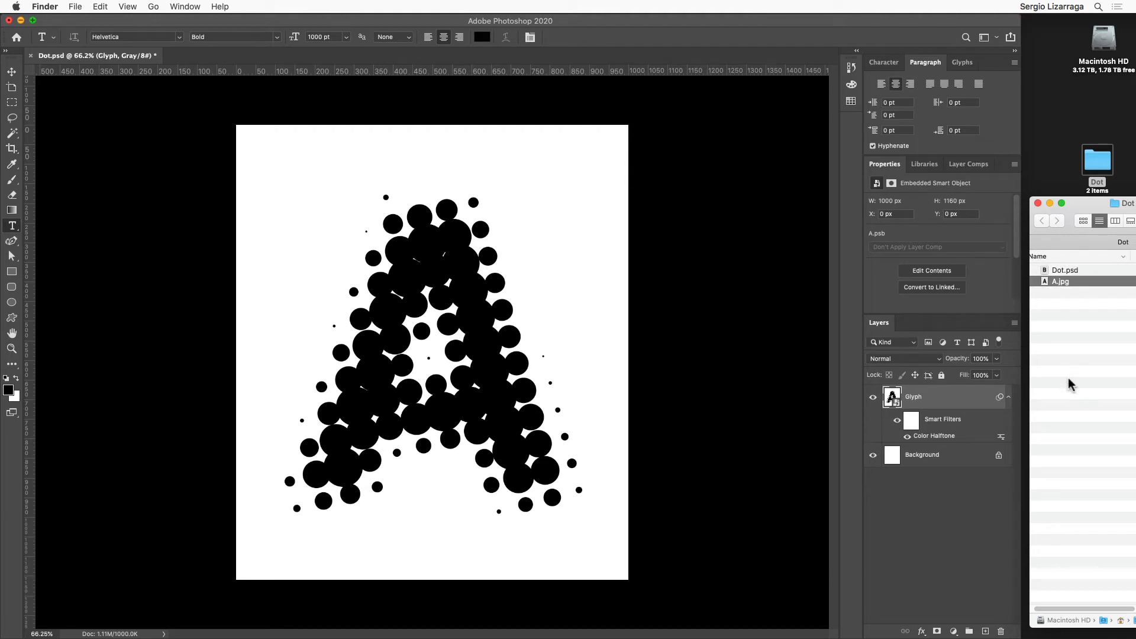
left_click(1055, 269)
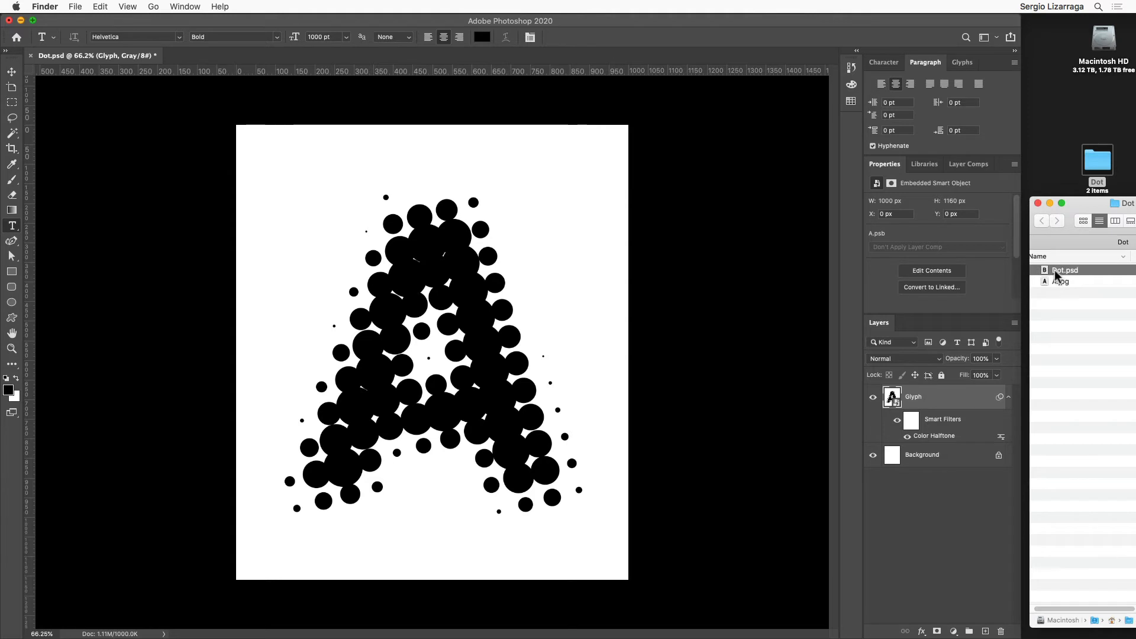
key("super+Tab")
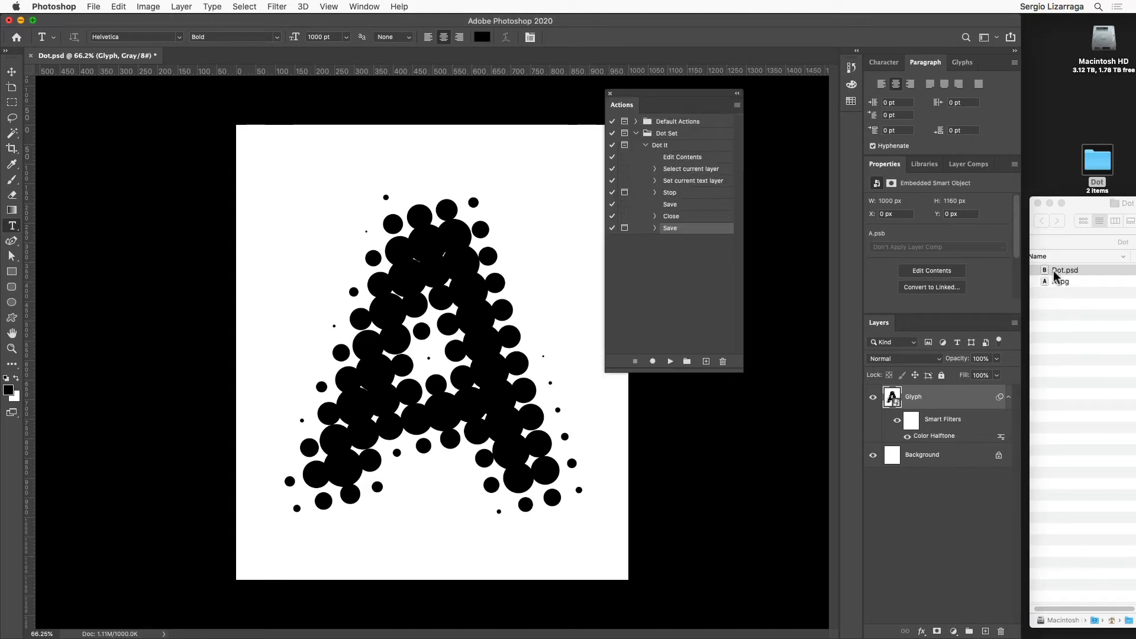
key("super+Tab")
left_click(1055, 272)
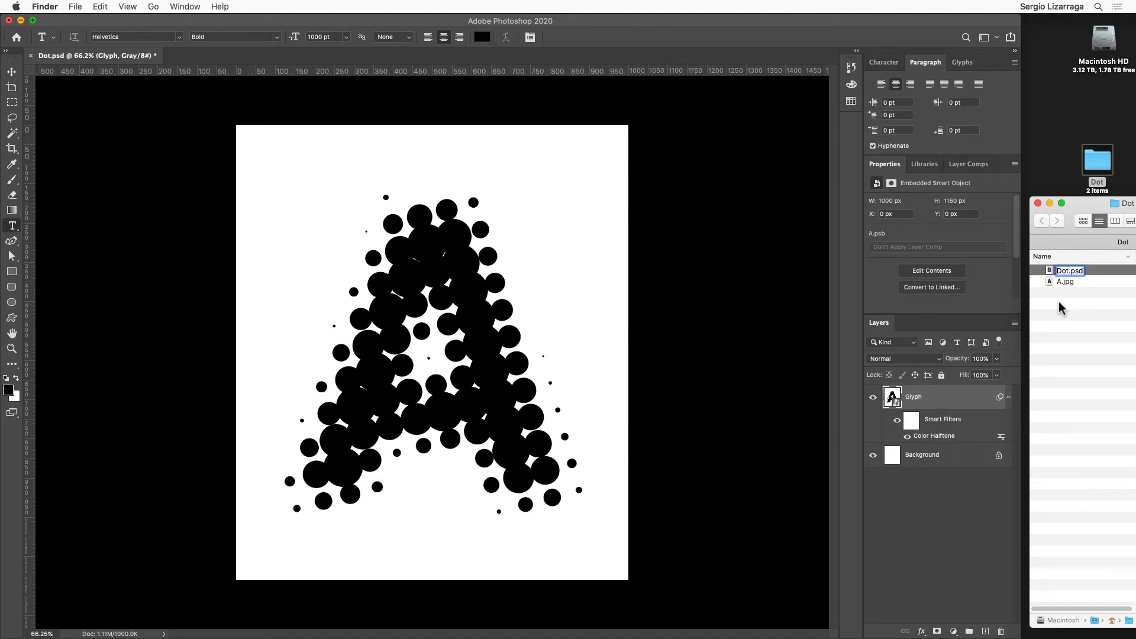
key("shift")
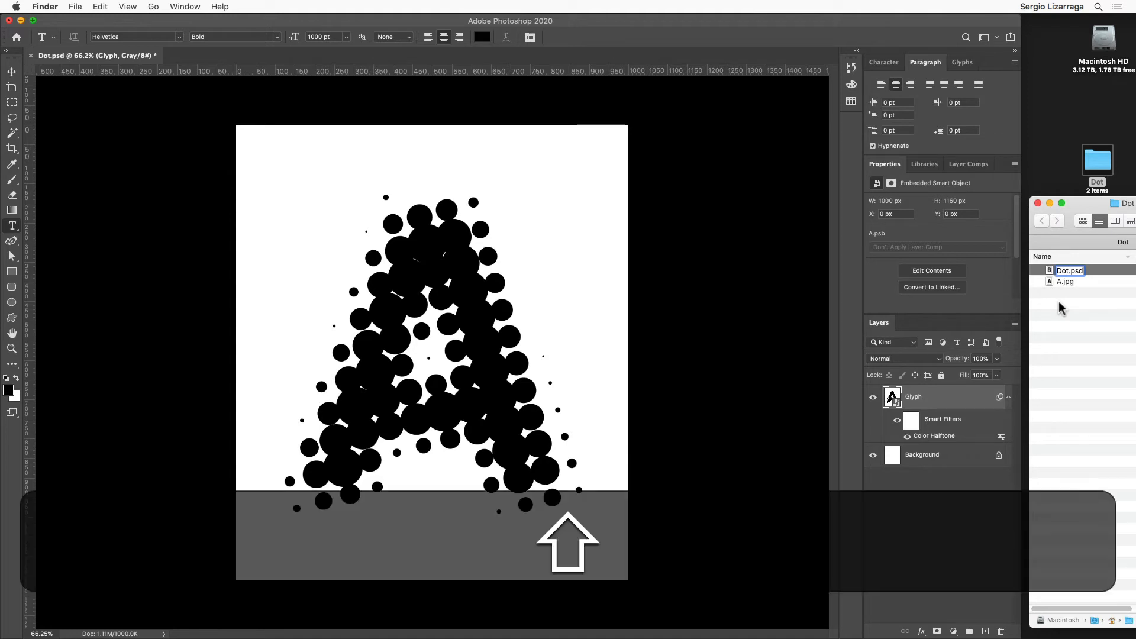
type("_")
key("BackSpace")
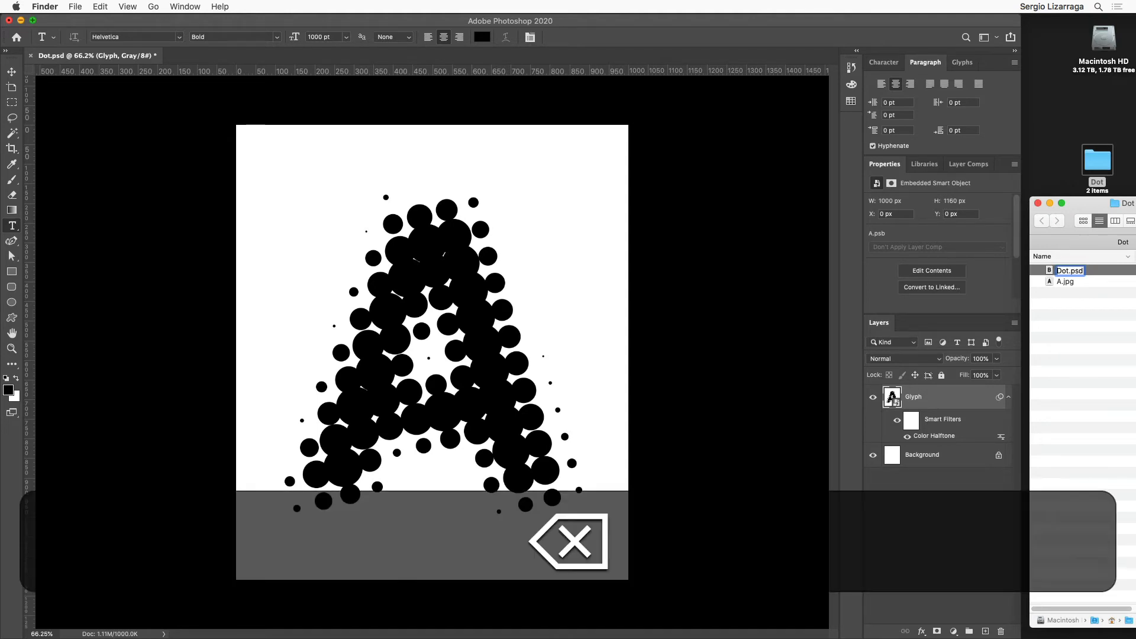
left_click(1074, 351)
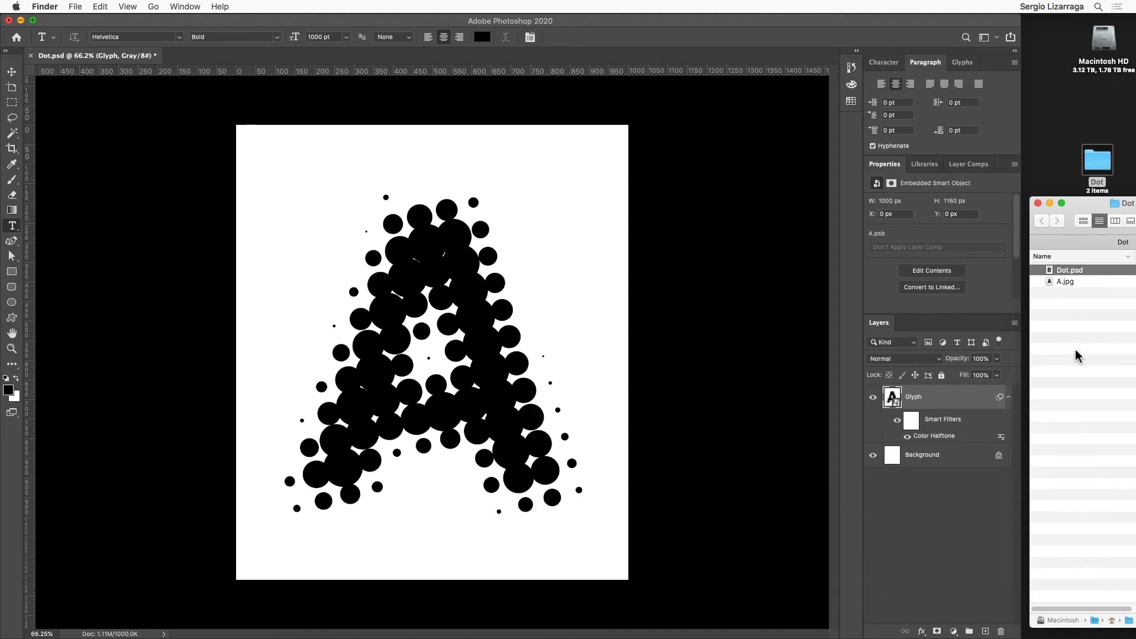
Step: Save Dot.psd, and rename the file as _Dot.psd in the Dot folder
left_click(805, 299)
key("super+s")
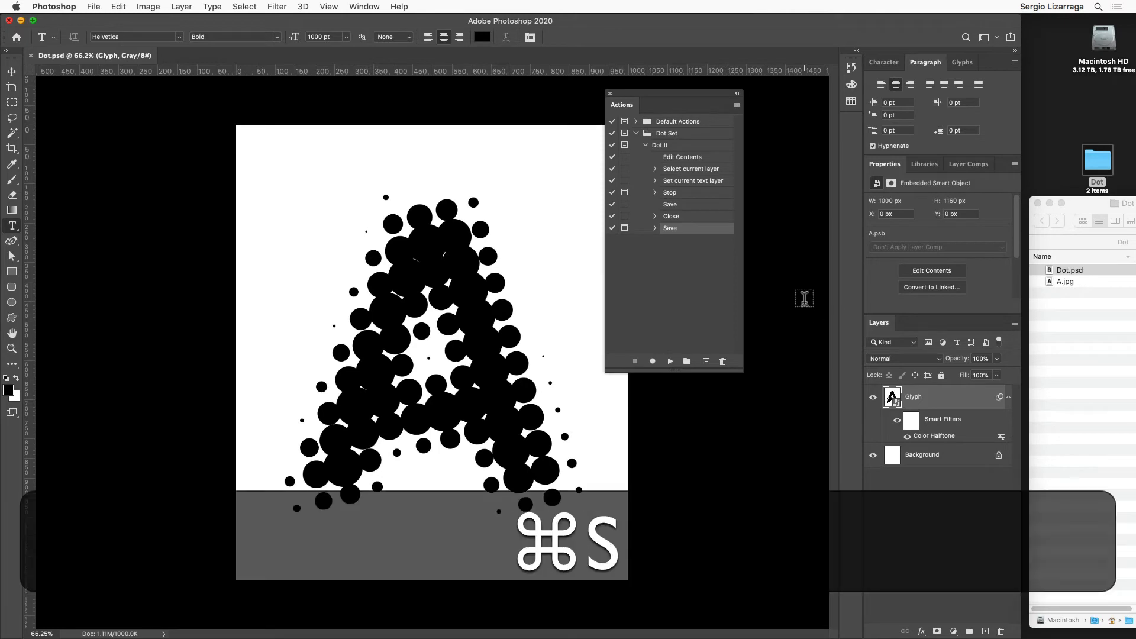
left_click(1064, 313)
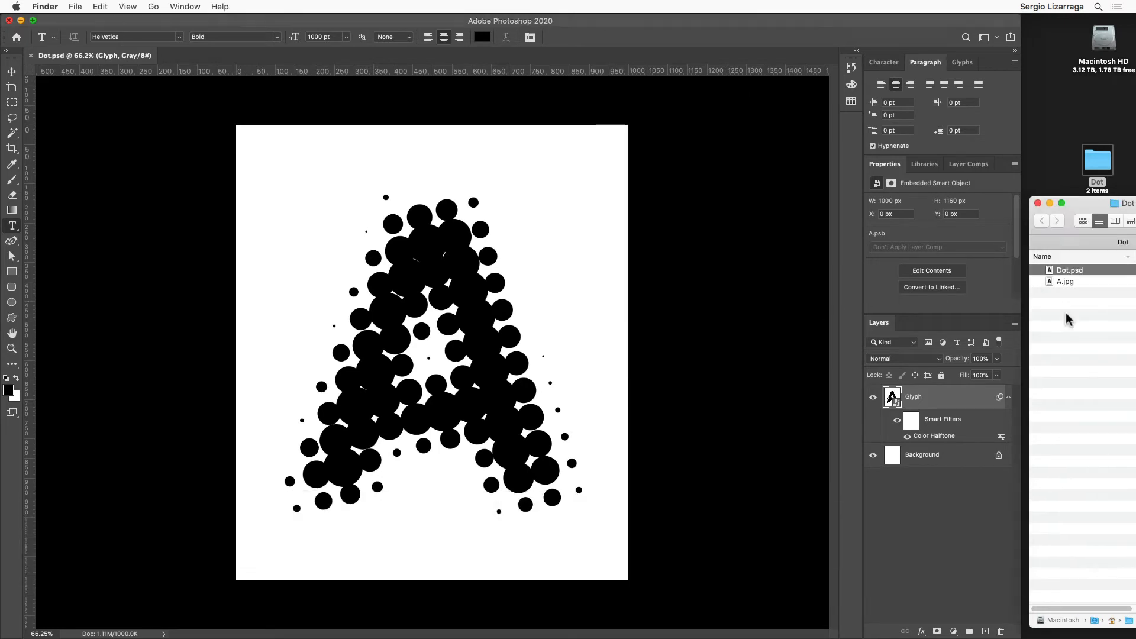
left_click(1058, 270)
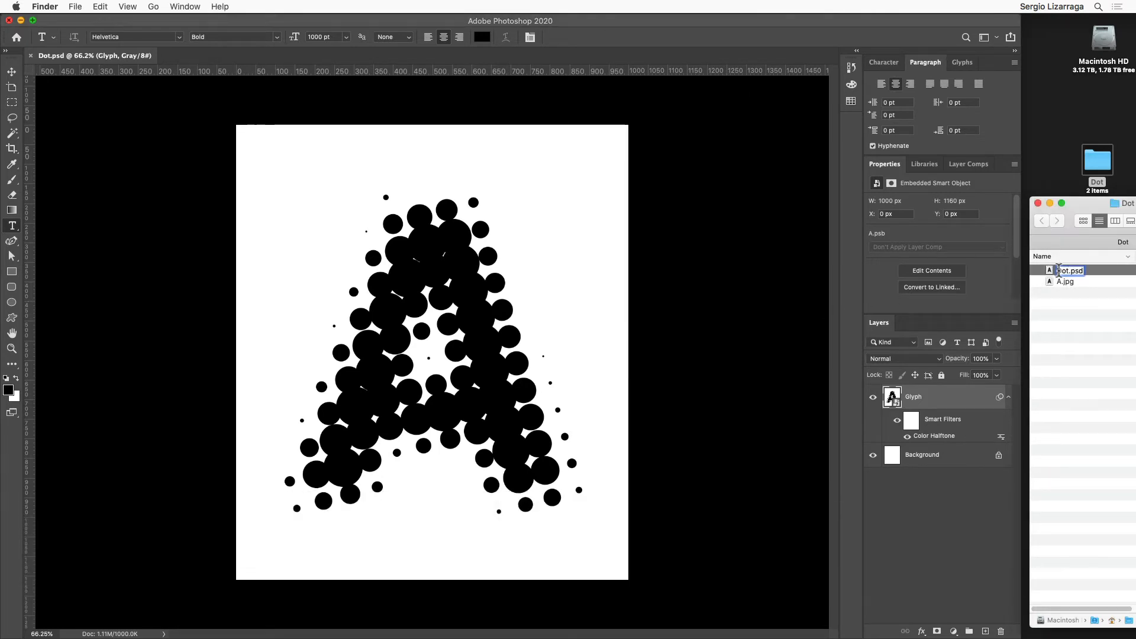
key("shift")
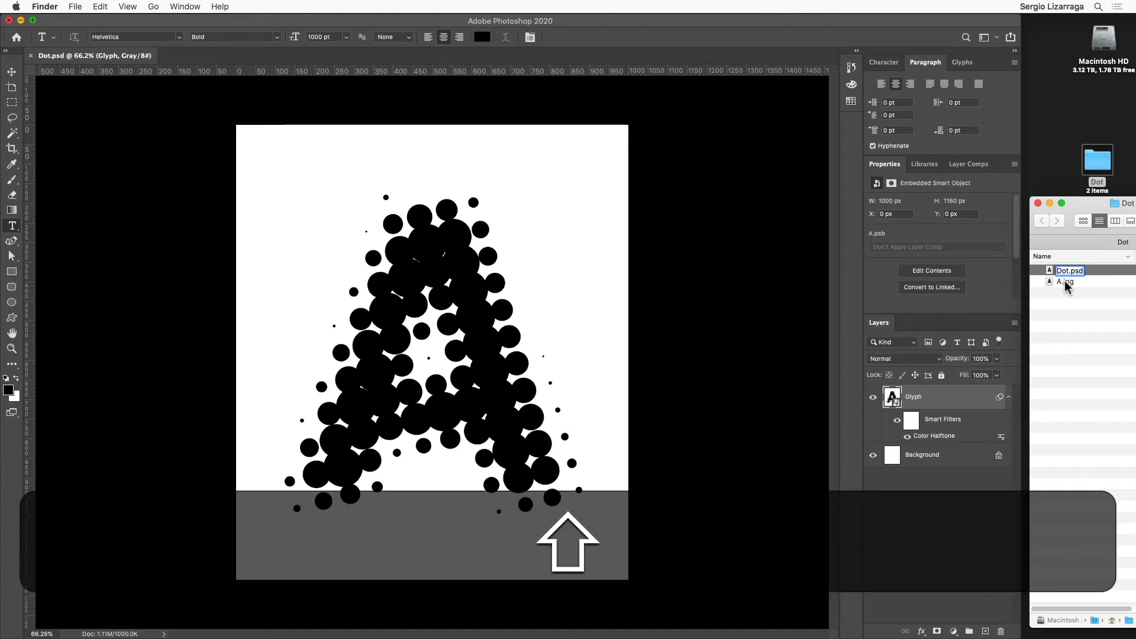
type("_")
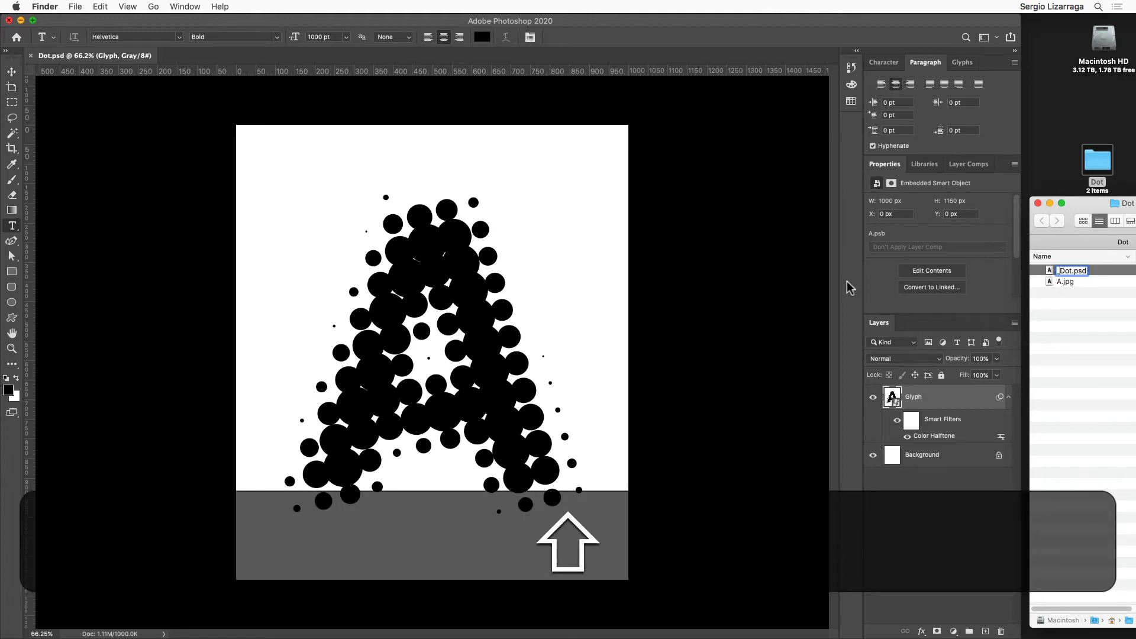
left_click(802, 288)
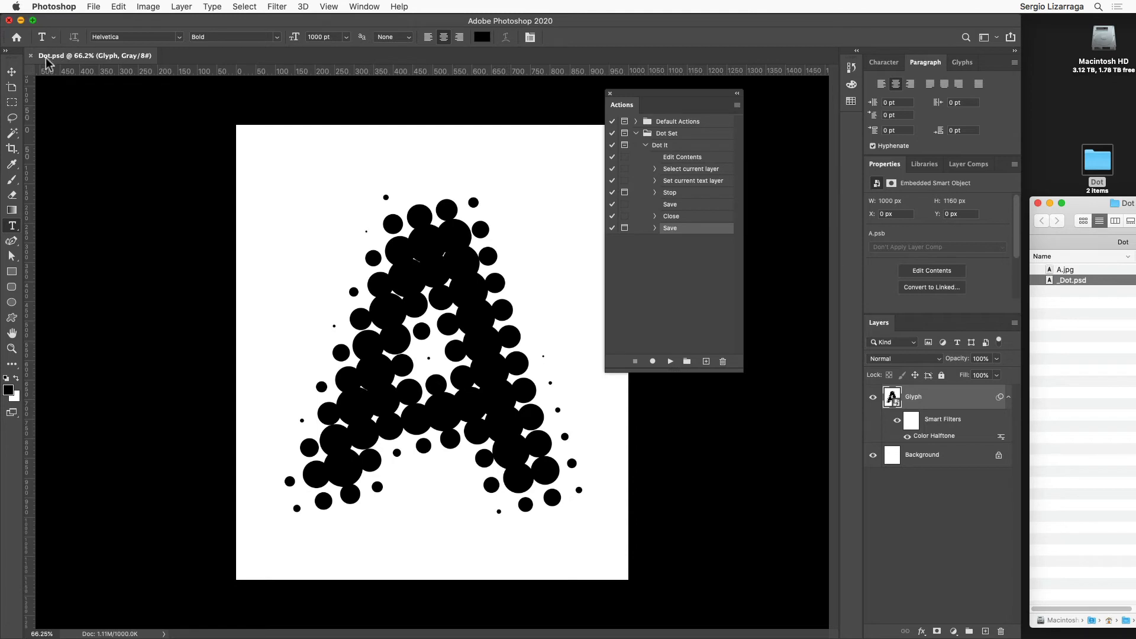
Step: Close the open document and reopen it as _Dot.psd from the Dot folder, sorted by ascending name
left_click(31, 56)
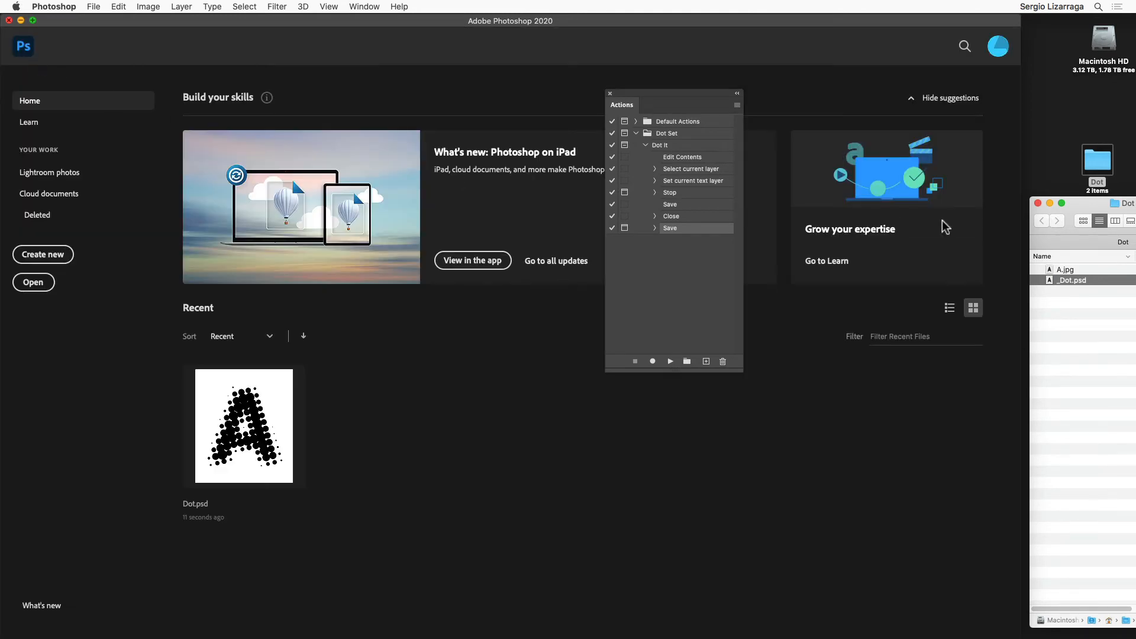
left_click(1052, 260)
left_click(1052, 260)
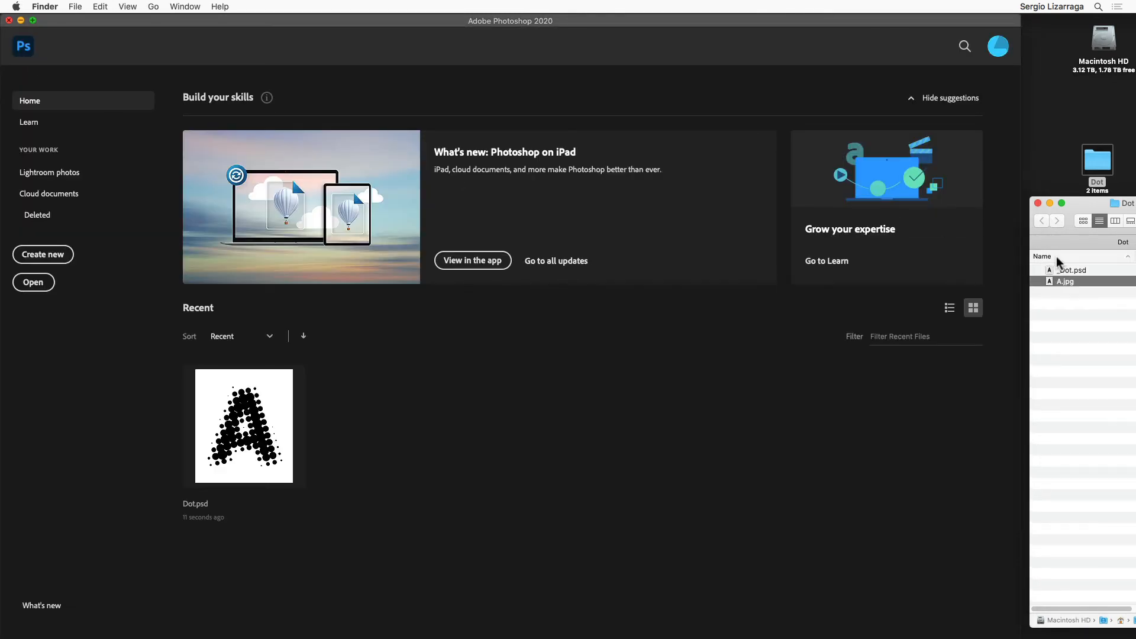
double_click(1049, 270)
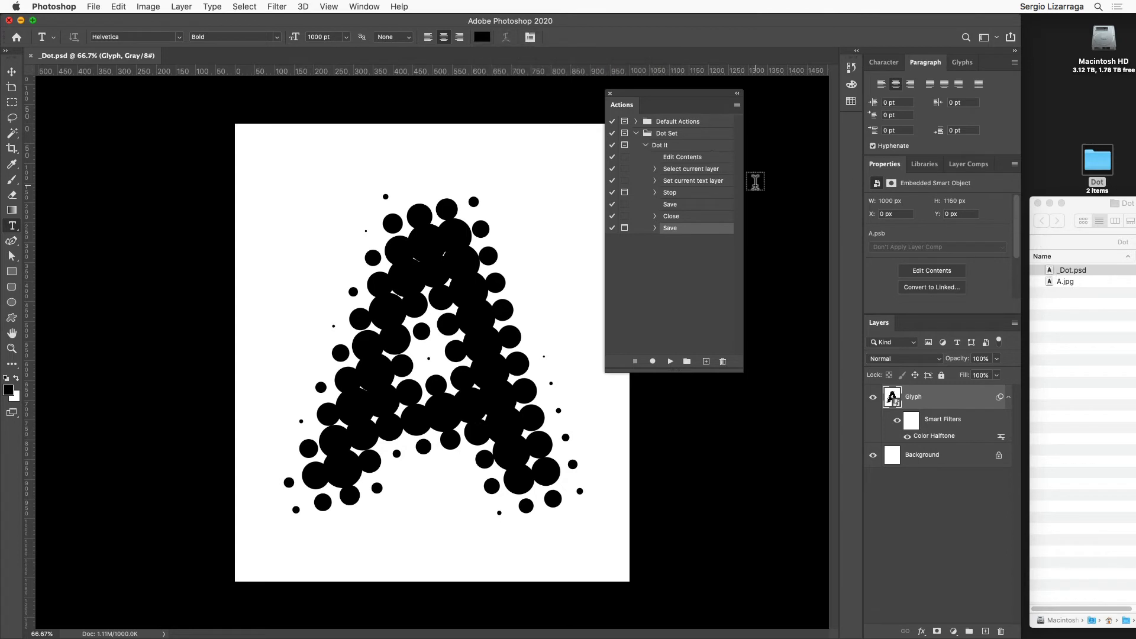
Step: Assign the function key F1 with the Command modifier to the Dot It action, with its color left at None
left_click_drag(671, 94, 744, 112)
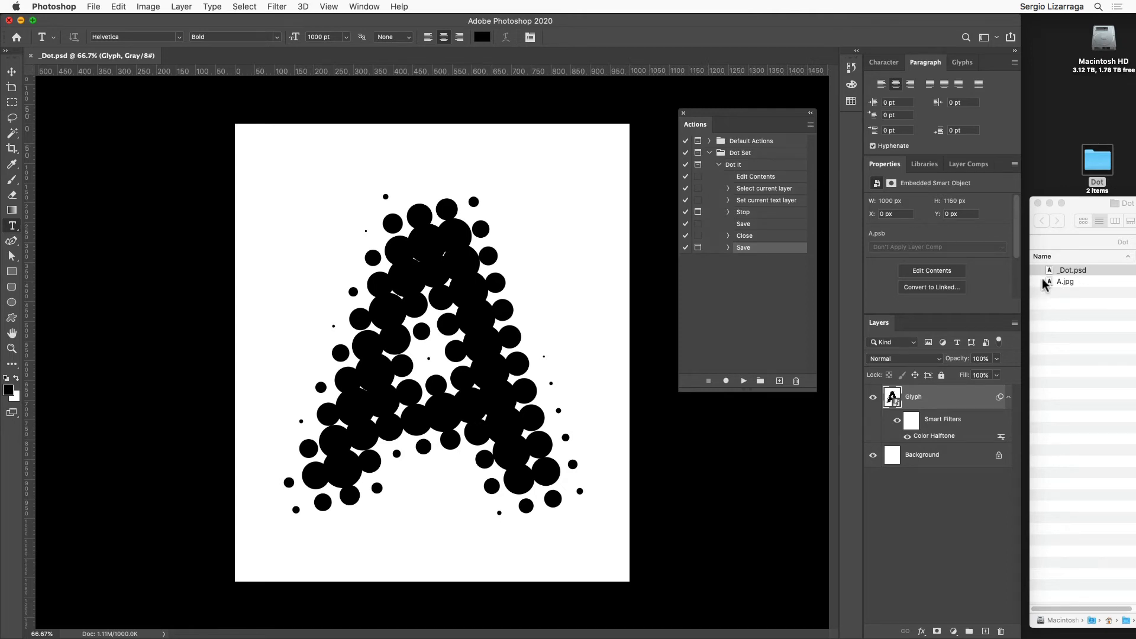
left_click(743, 166)
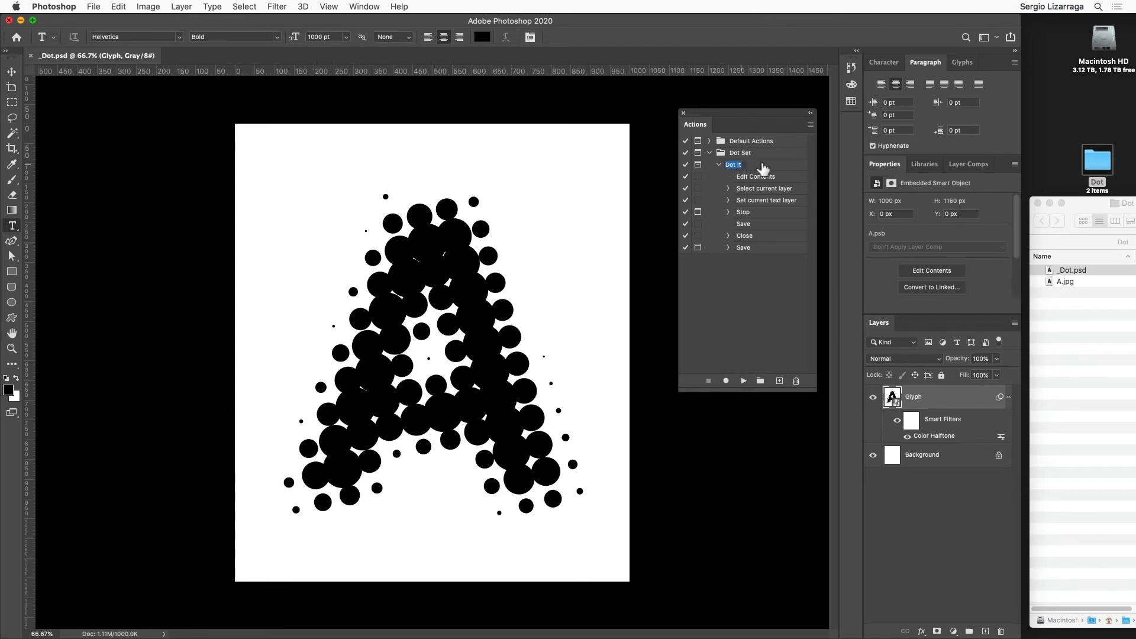
left_click(810, 124)
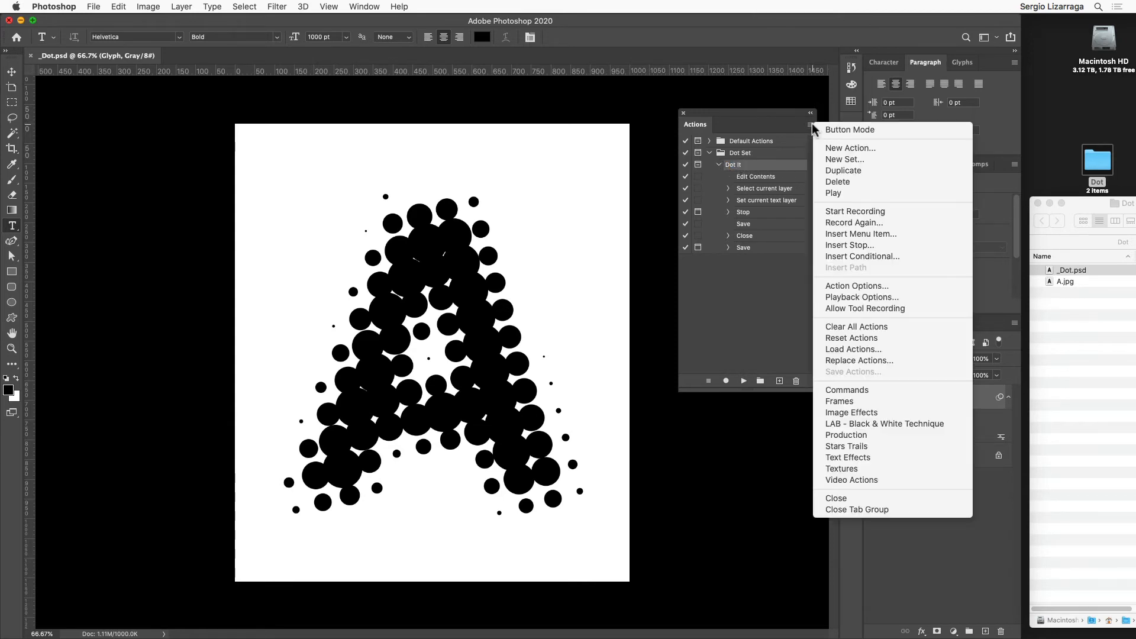
left_click(867, 285)
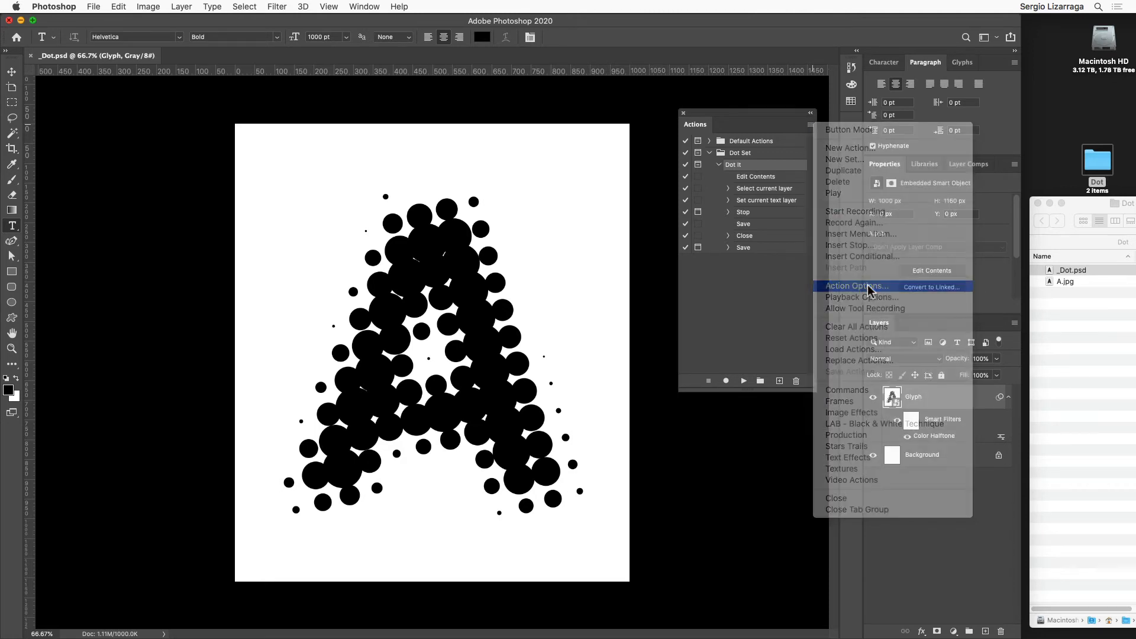
left_click(733, 243)
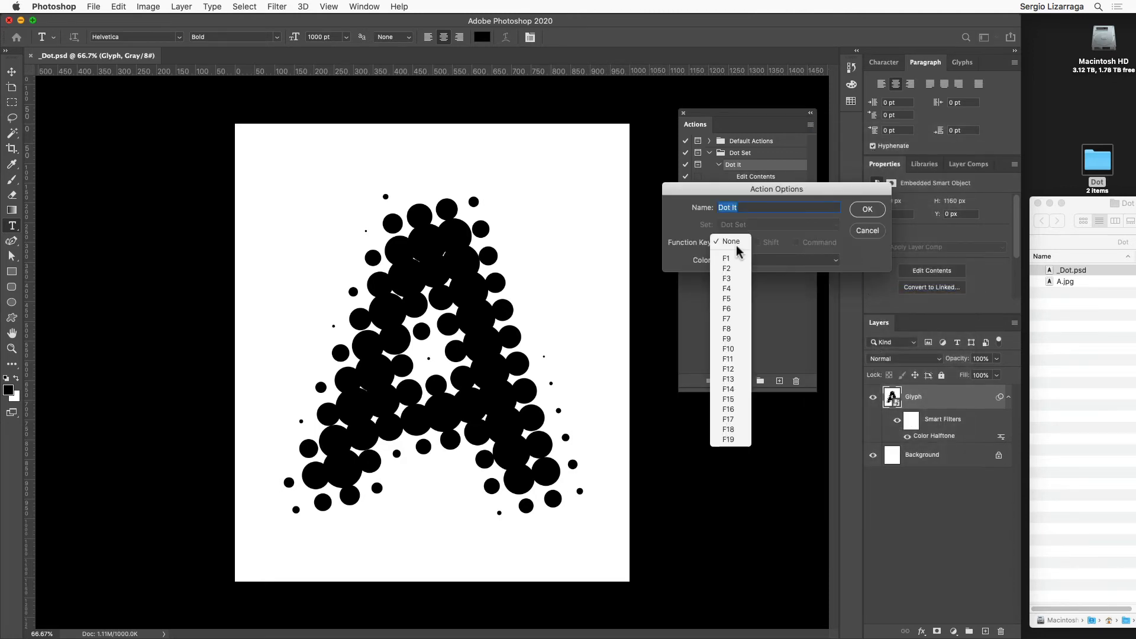
left_click(730, 258)
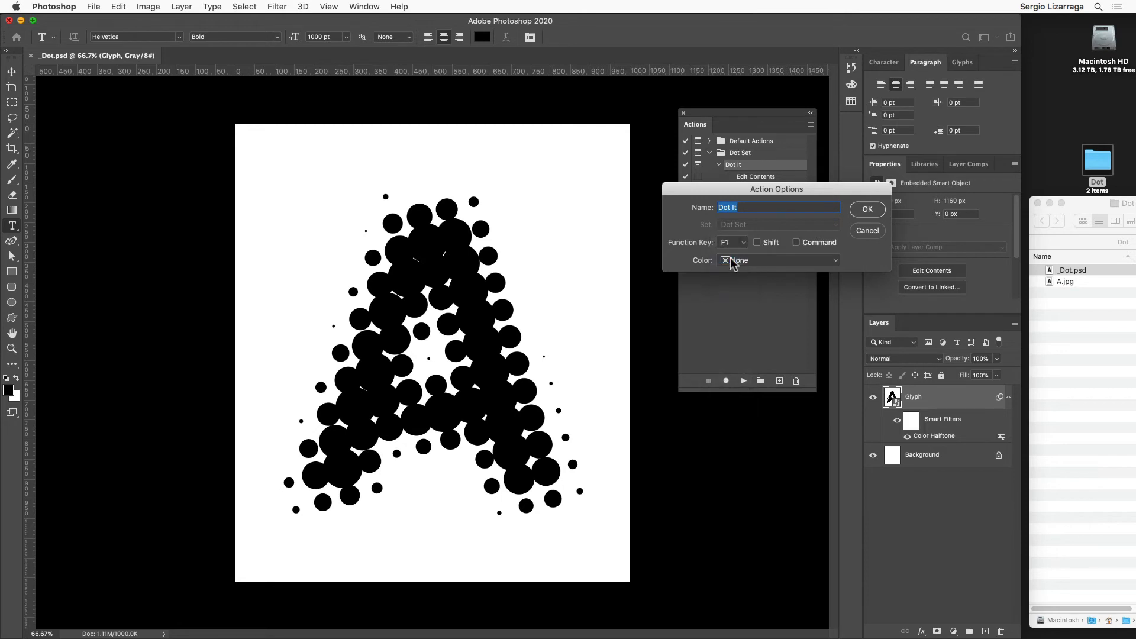
left_click(804, 243)
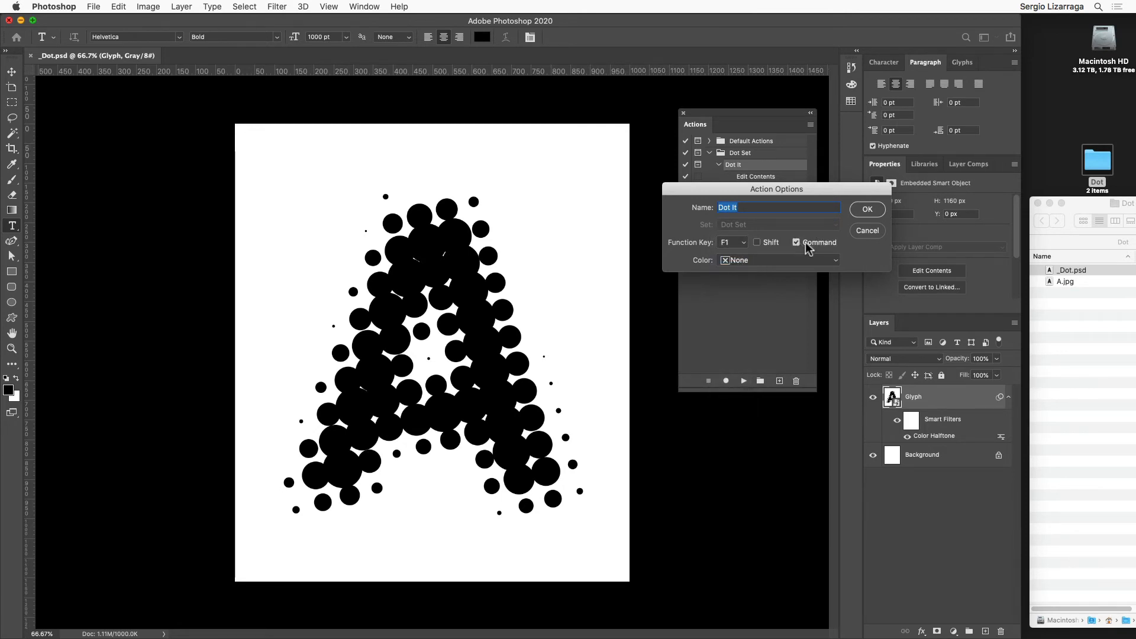
left_click(867, 209)
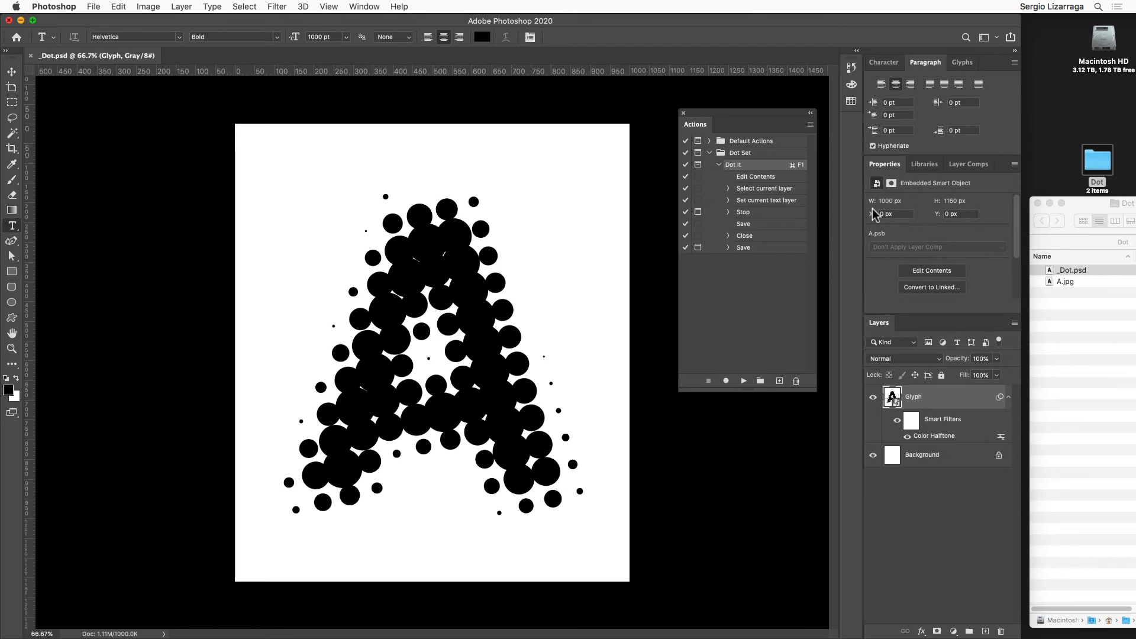
Step: Run the Dot It action, stop at the New Glyph pause, and resume playback from the Save step after it
key("super")
key("super+F1")
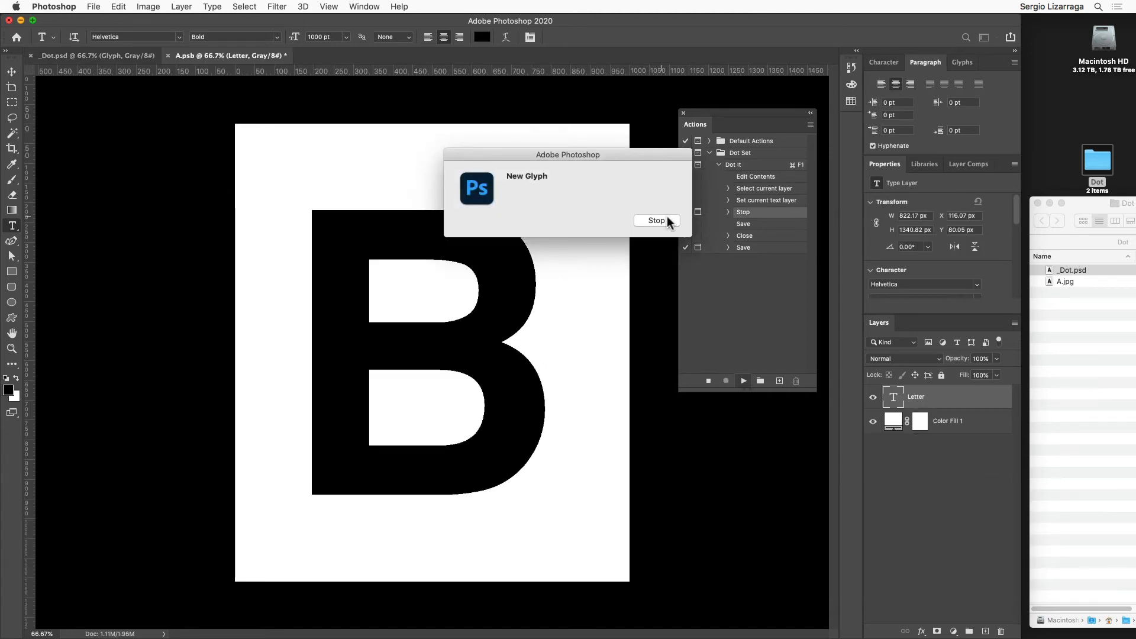
left_click(666, 220)
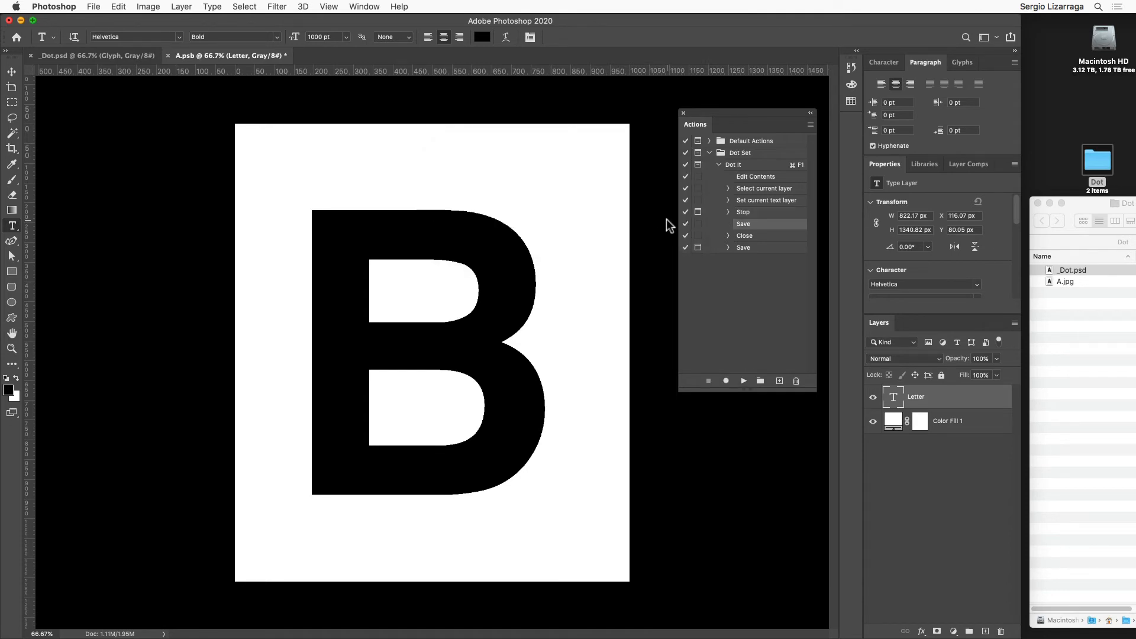
left_click(744, 381)
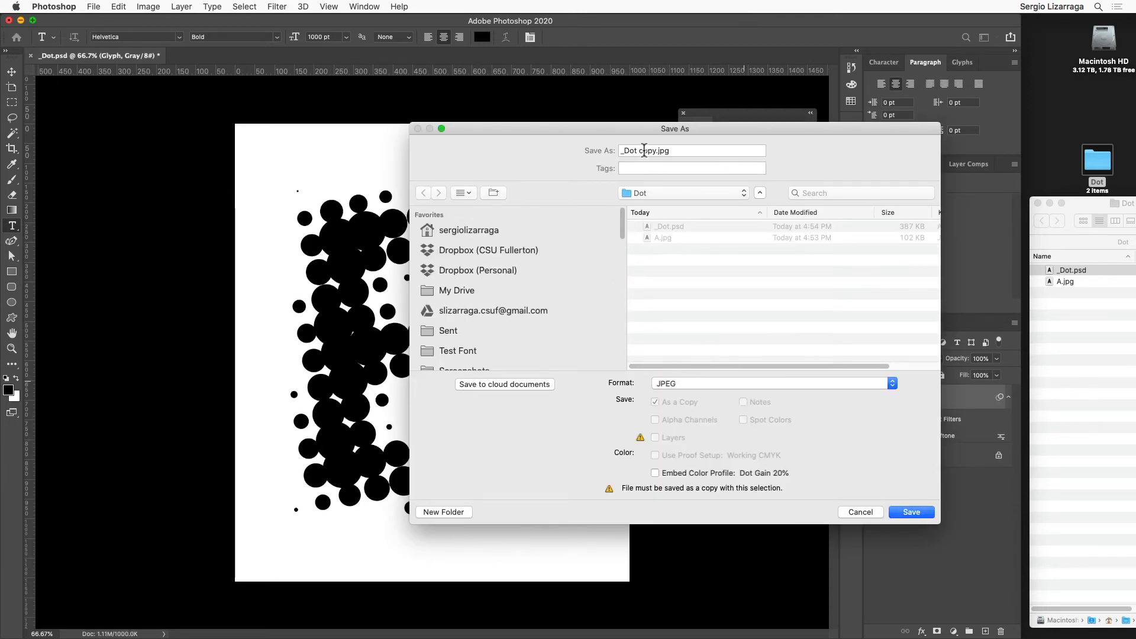
Step: Save the dotted letter as a JPEG copy named B in the Dot folder, accepting quality 12 and the Progressive format
left_click_drag(681, 152, 602, 148)
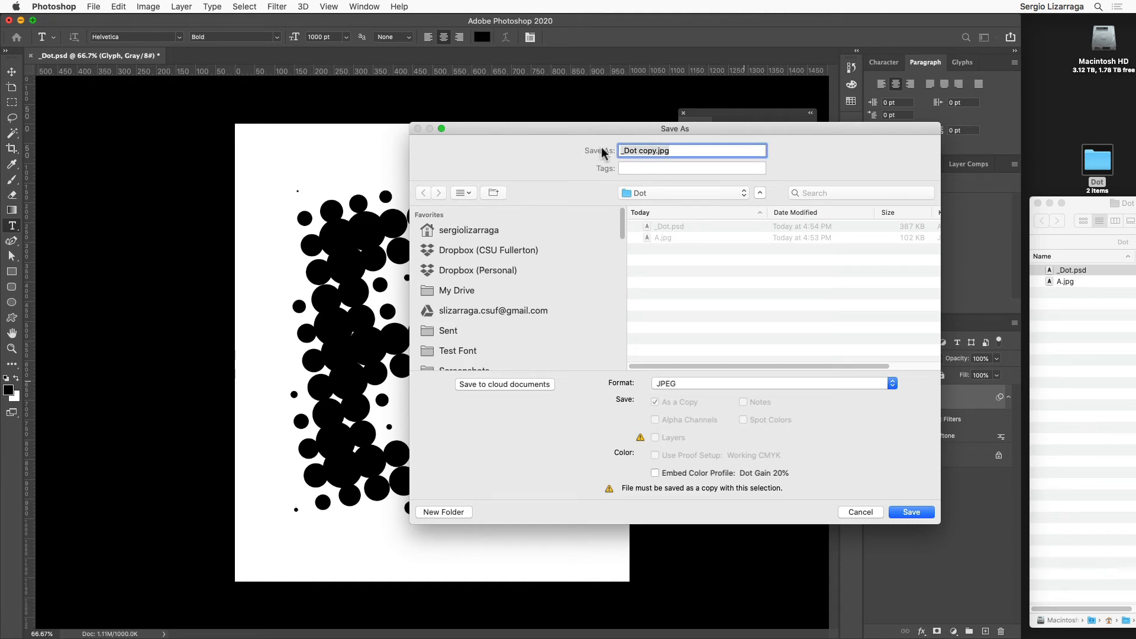
key("shift")
type("B")
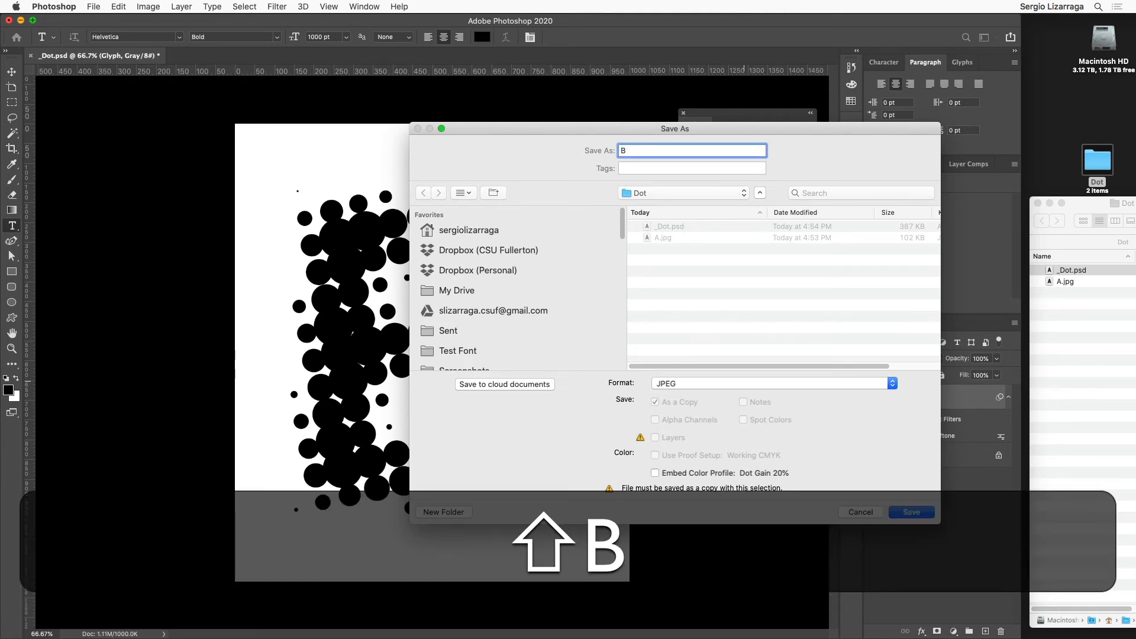
key("shift")
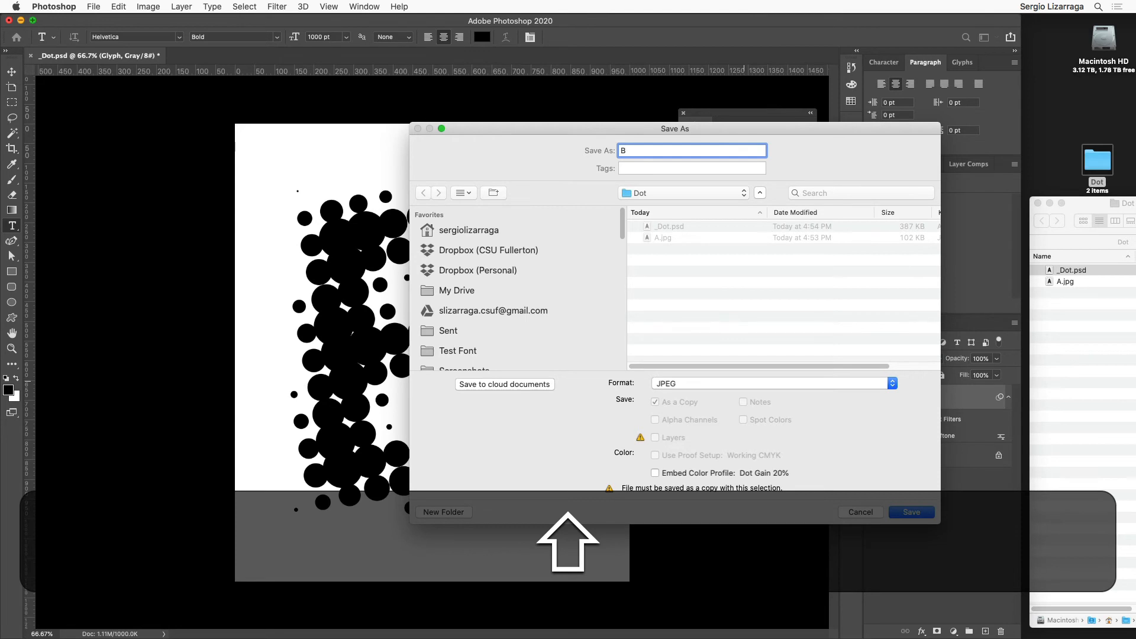
left_click(909, 512)
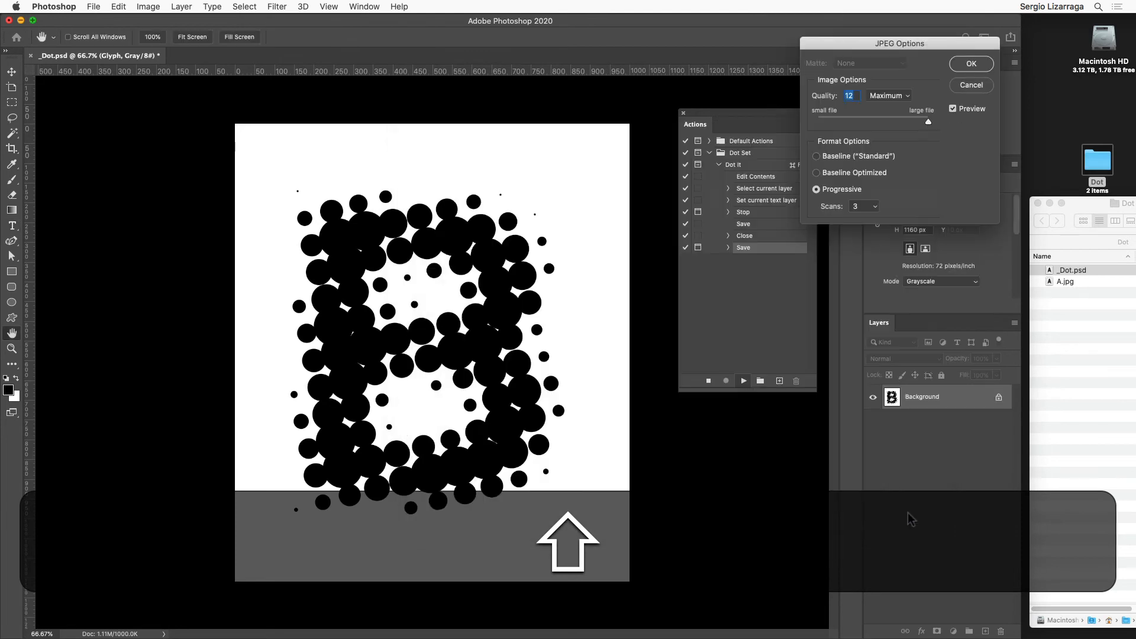
left_click(967, 66)
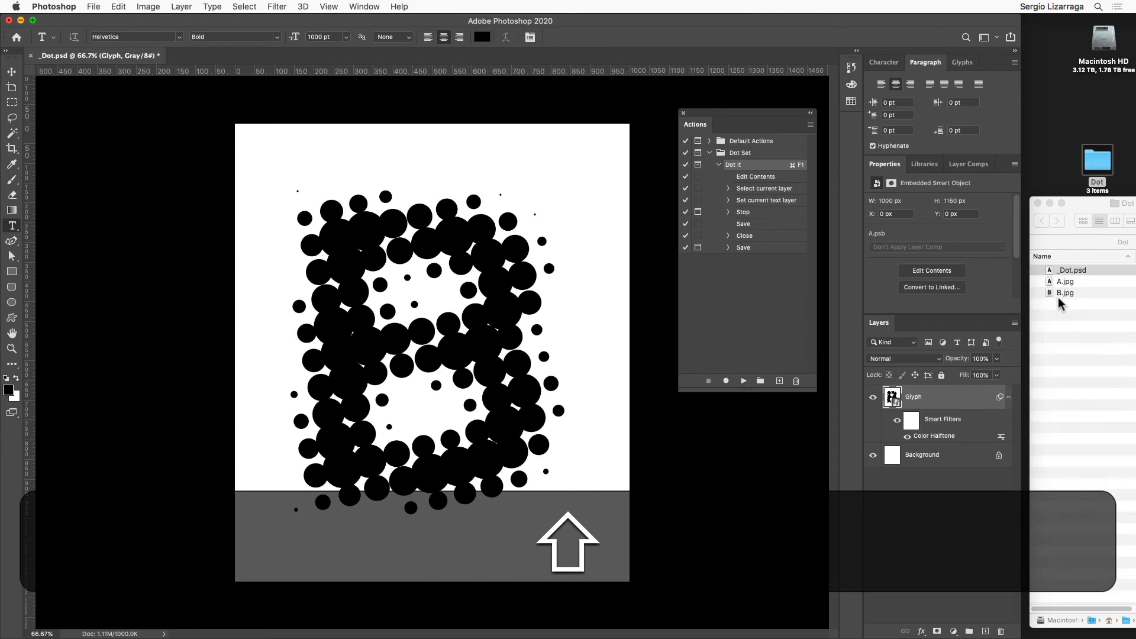
Step: Switch to the Dot folder in Finder and preview B.jpg and A.jpg with Quick Look
left_click(1054, 299)
left_click(1052, 296)
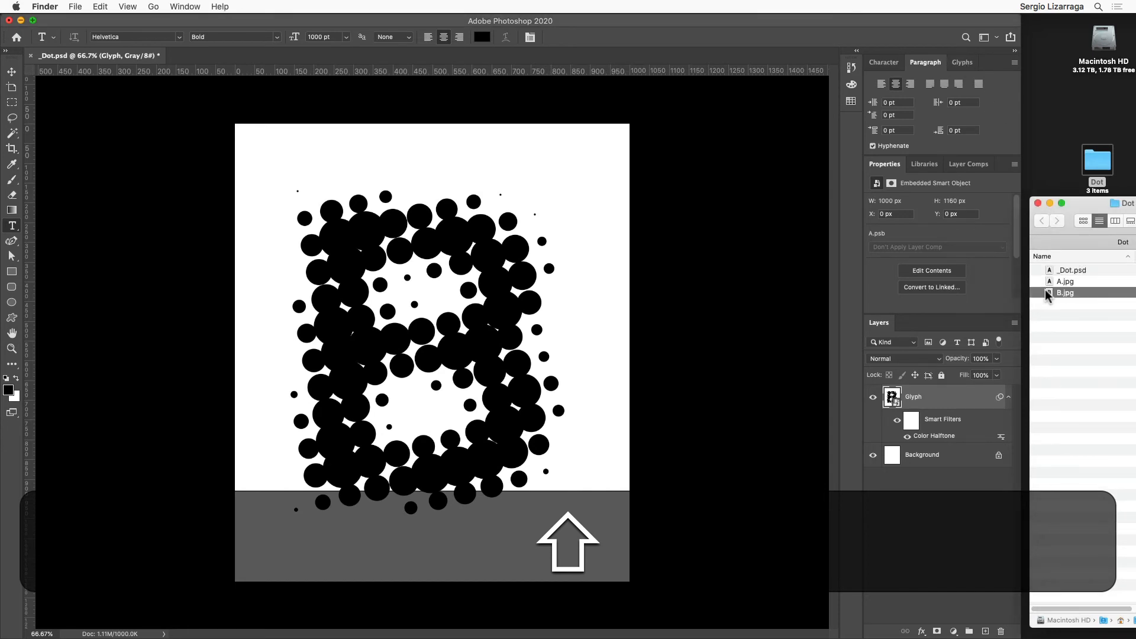
key("space")
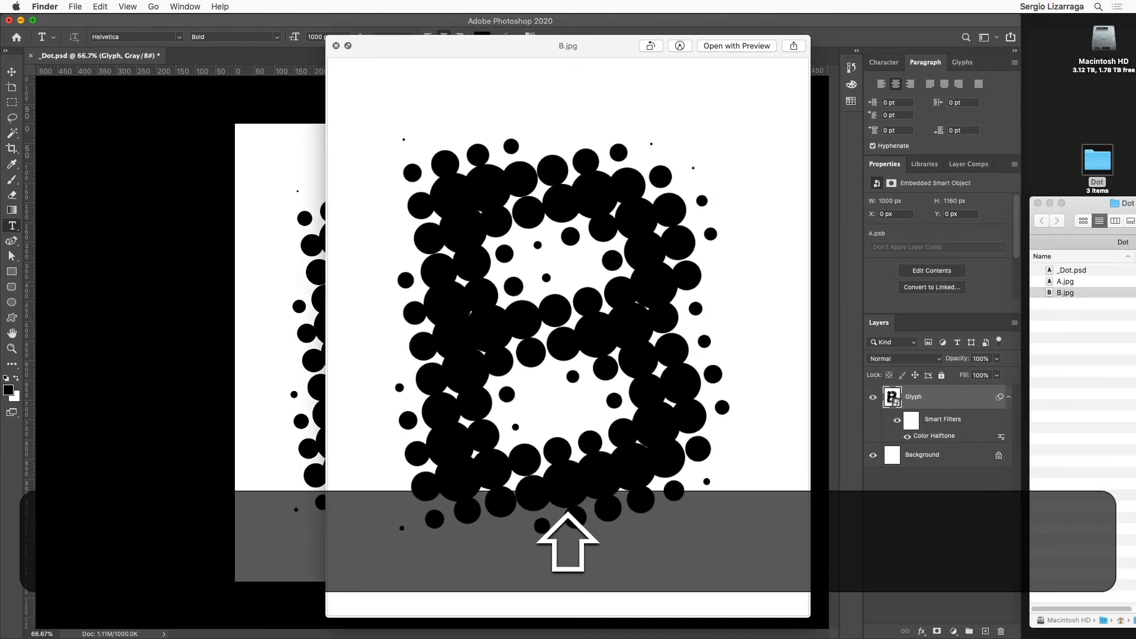
key("space")
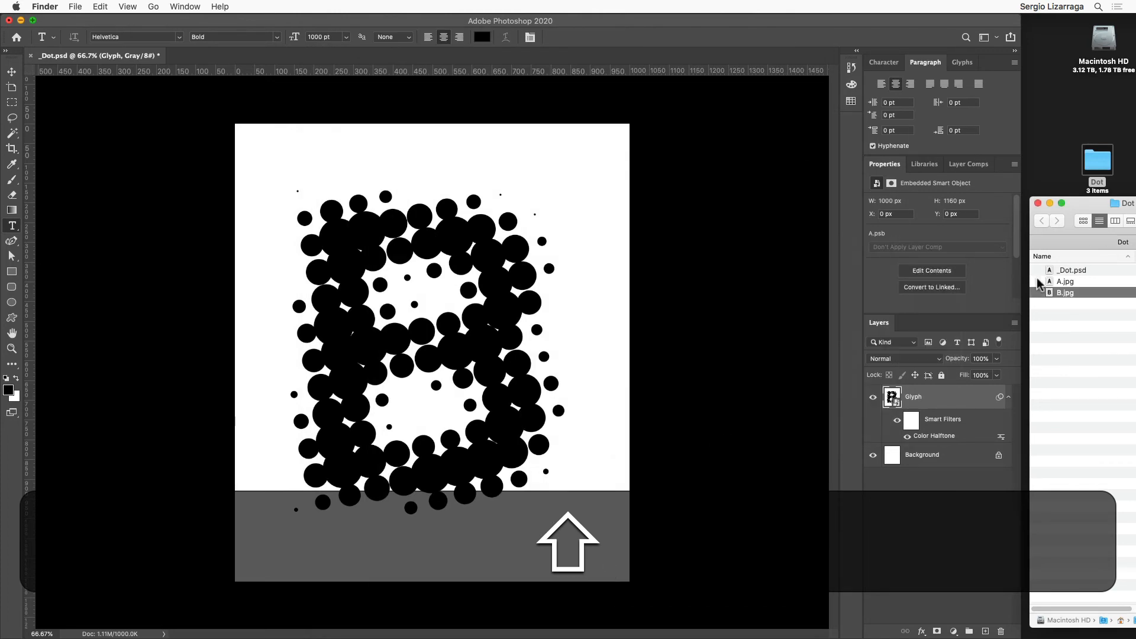
left_click(1059, 282)
key("space")
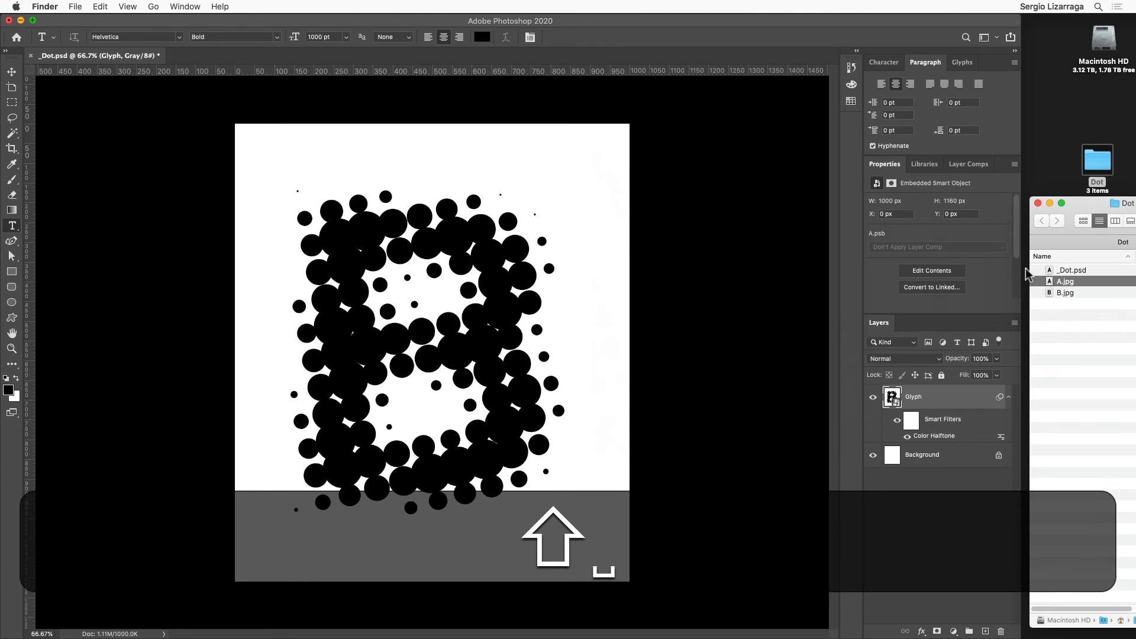
Step: Return to Photoshop, run the Dot It action, replace the letter with C at the New Glyph pause, and resume playback
left_click(782, 273)
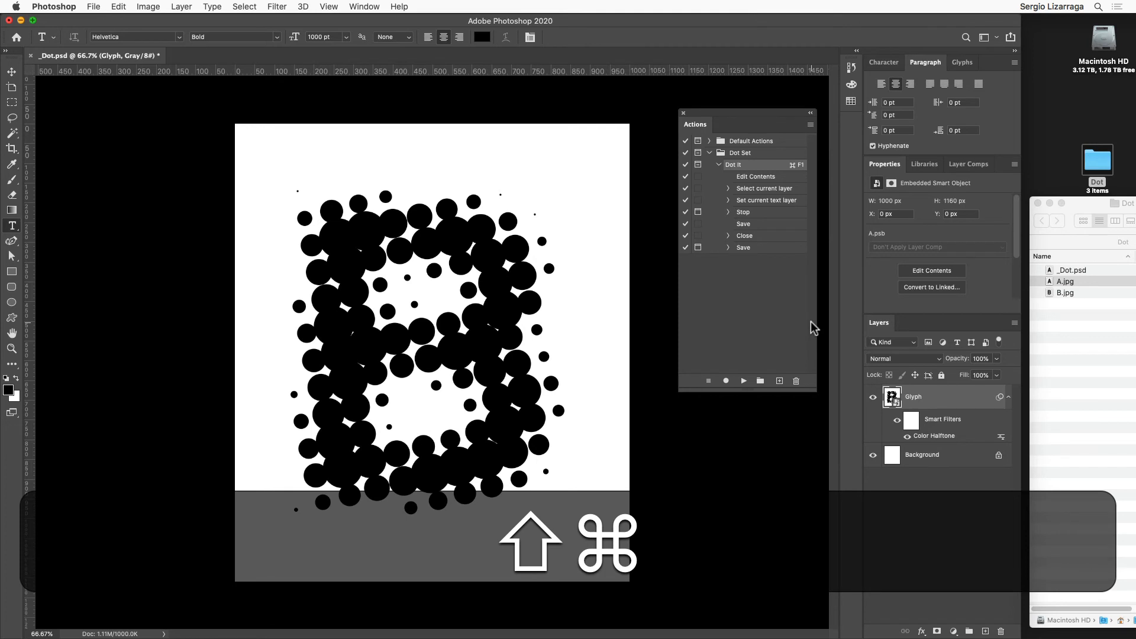
key("shift+super+F1")
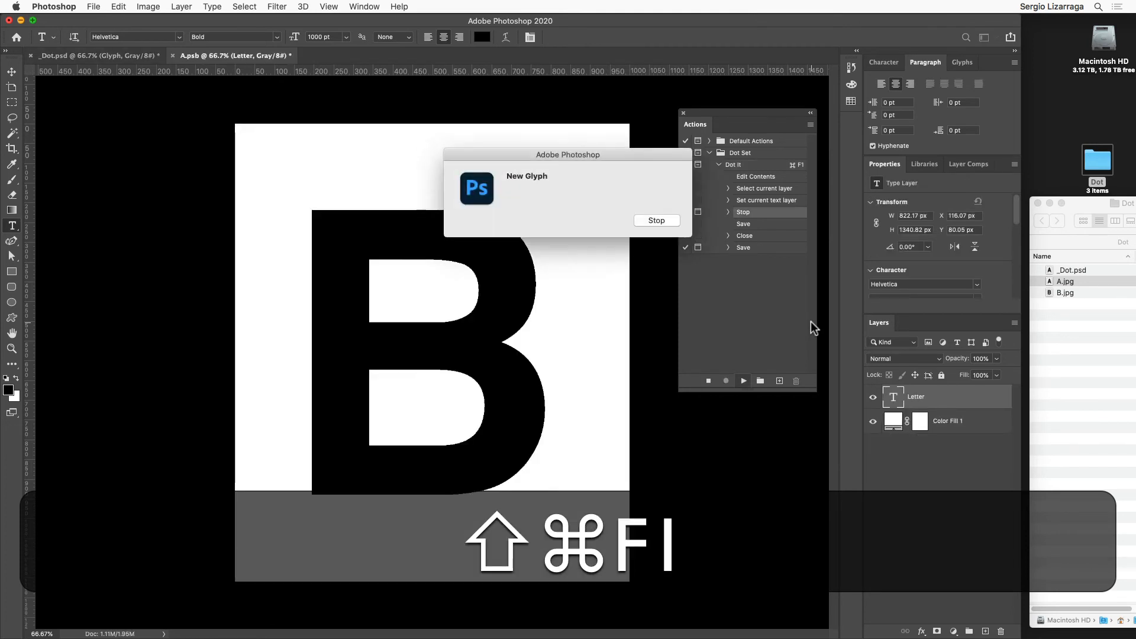
left_click(677, 224)
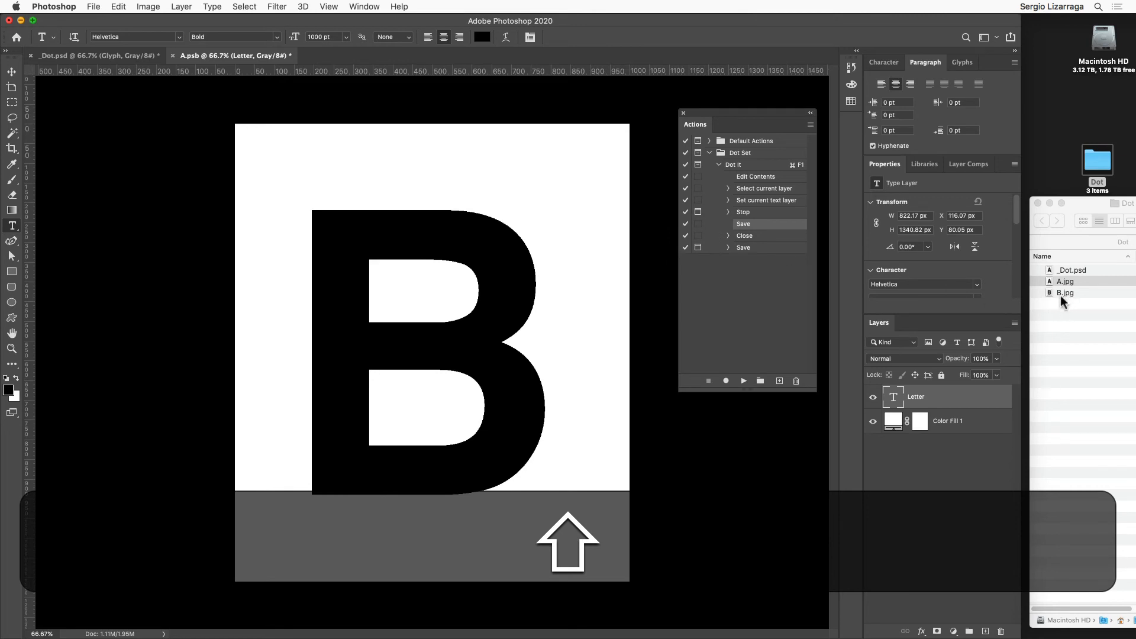
scroll(1060, 297, "right", 2)
double_click(438, 291)
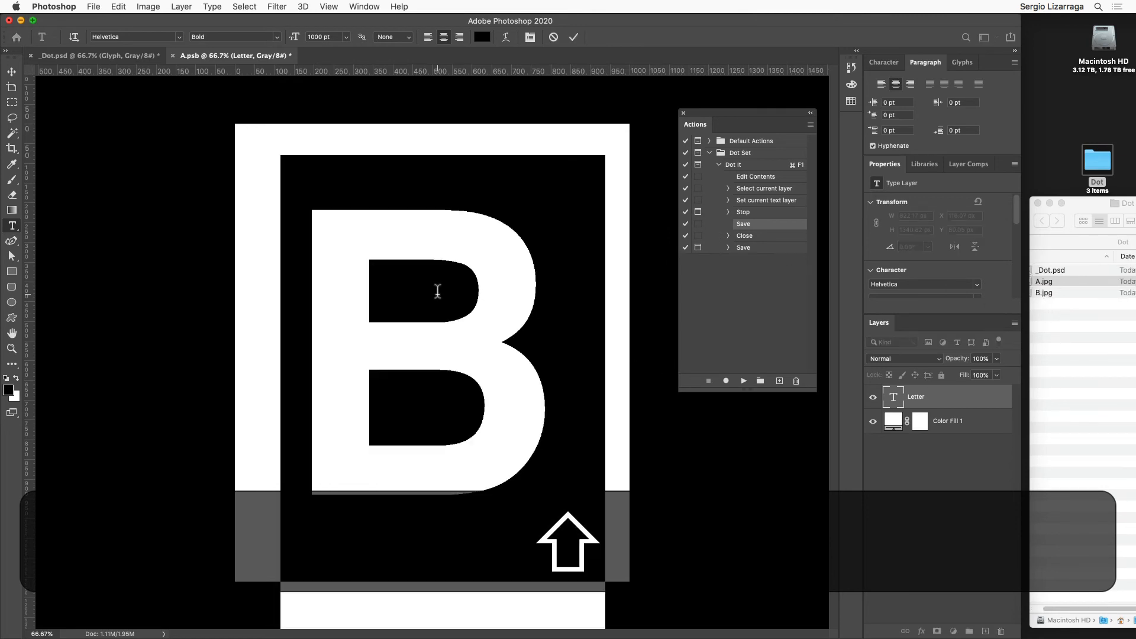
type("C")
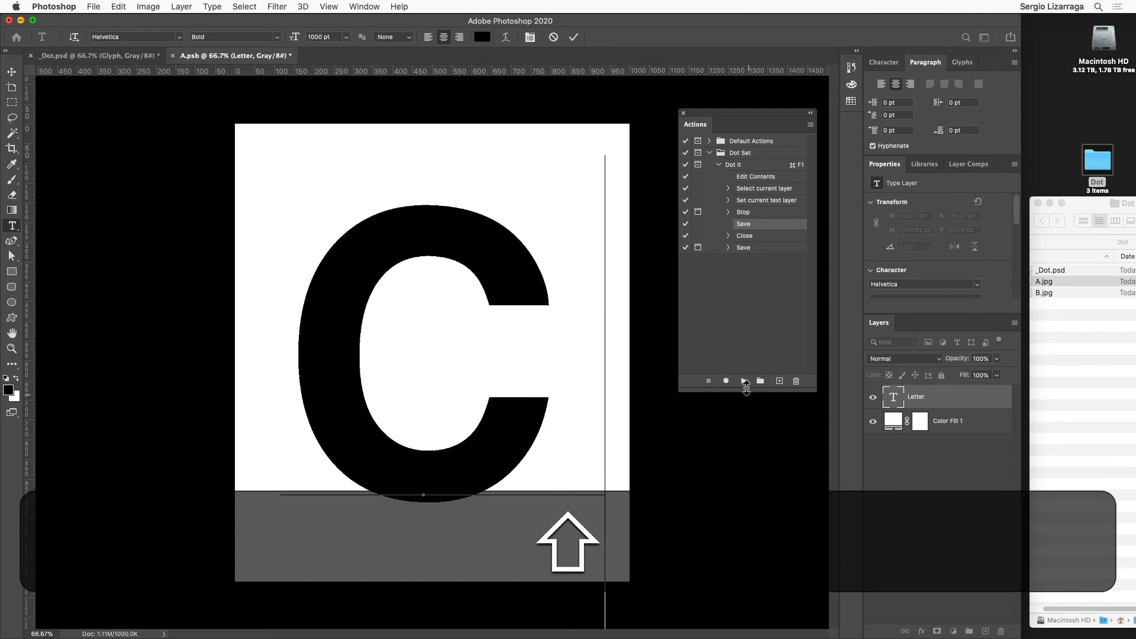
left_click(744, 381)
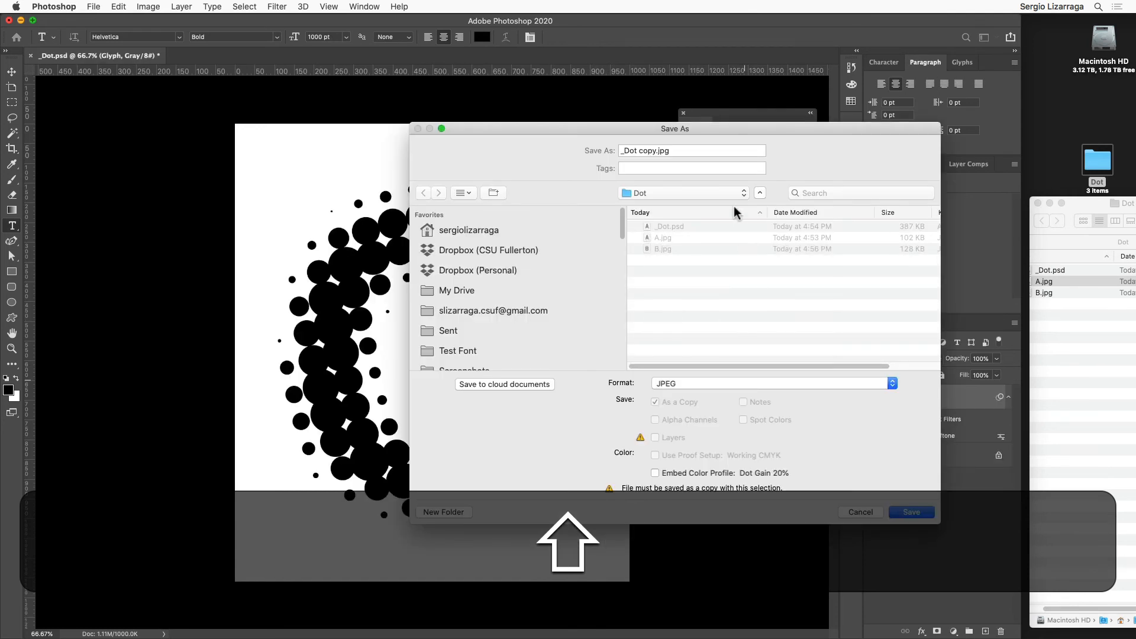
Step: Save the dotted letter as a JPEG copy named C in the Dot folder, accepting quality 12 and the Progressive format
key("shift+Tab")
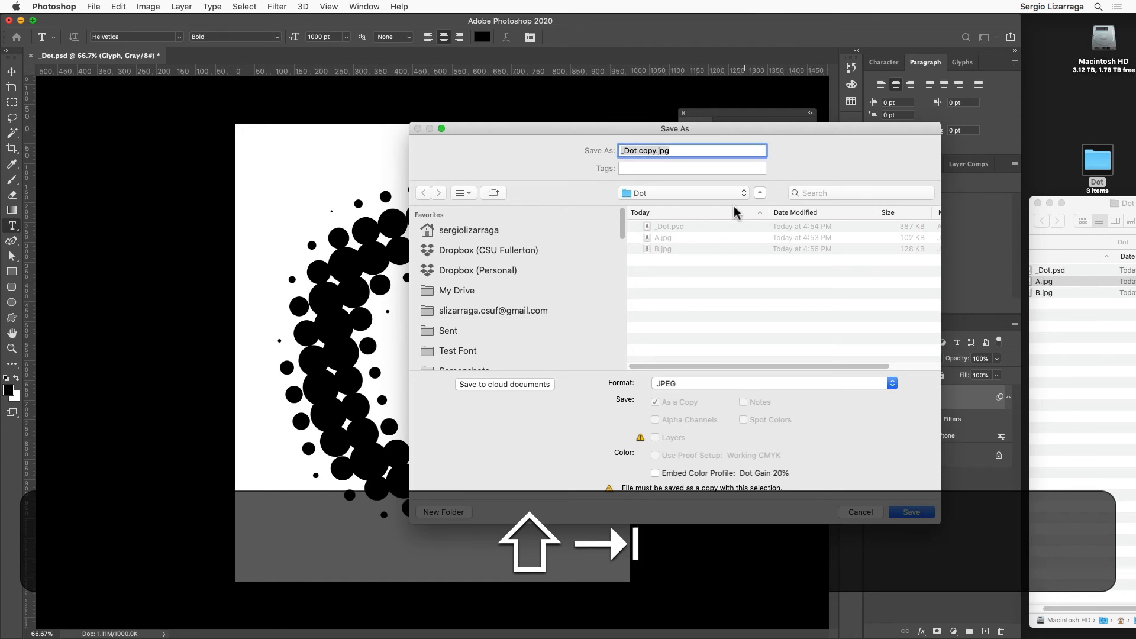
type("C")
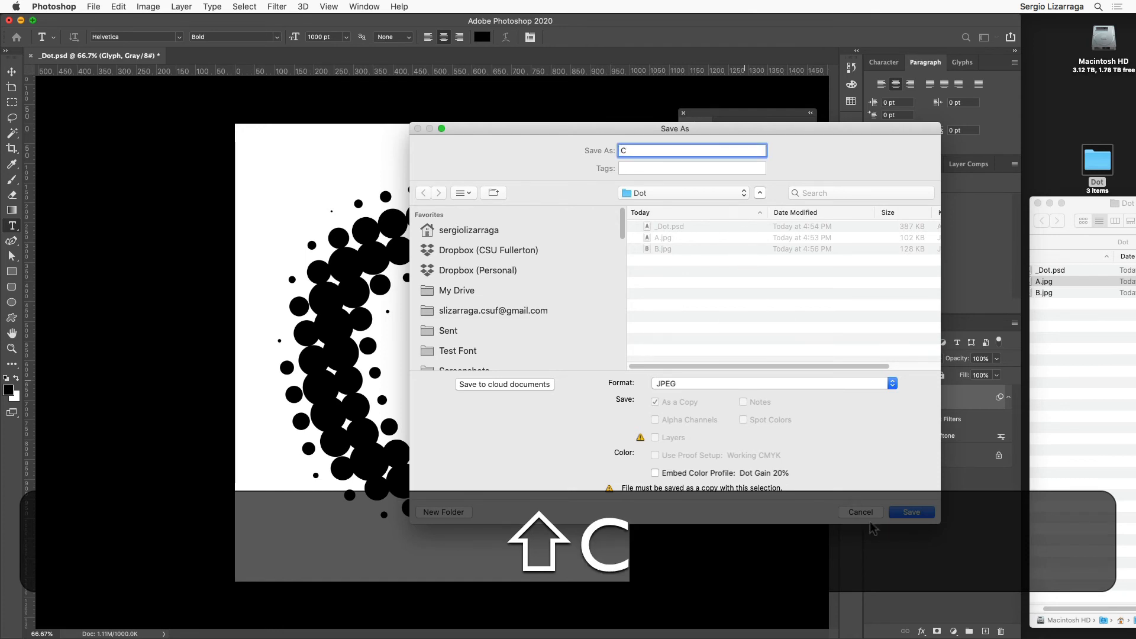
left_click(907, 510)
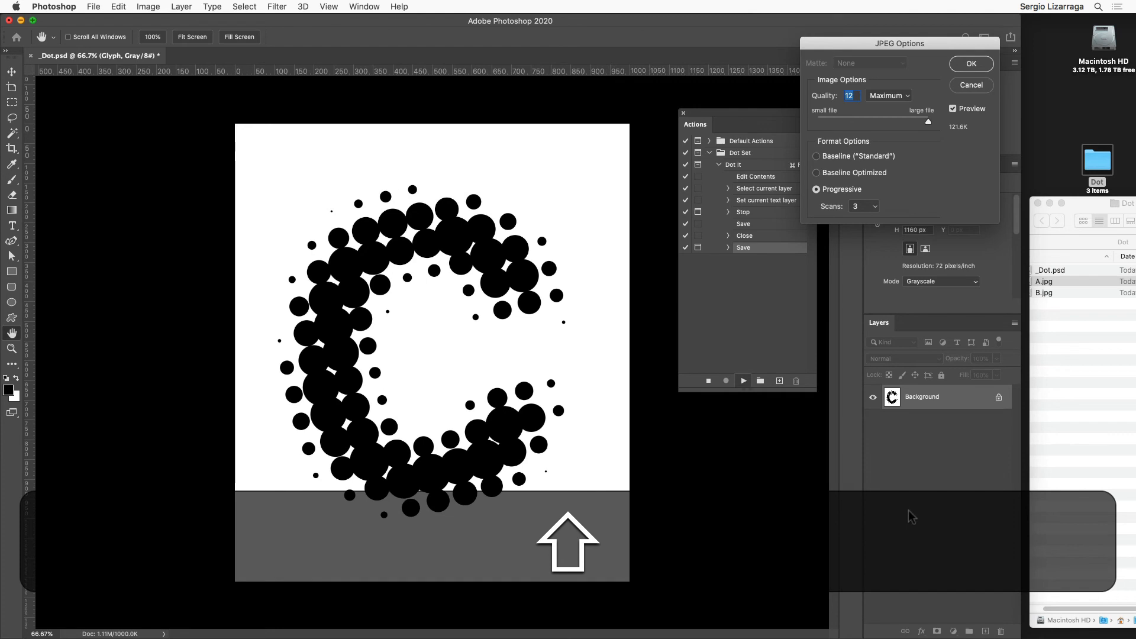
left_click(971, 65)
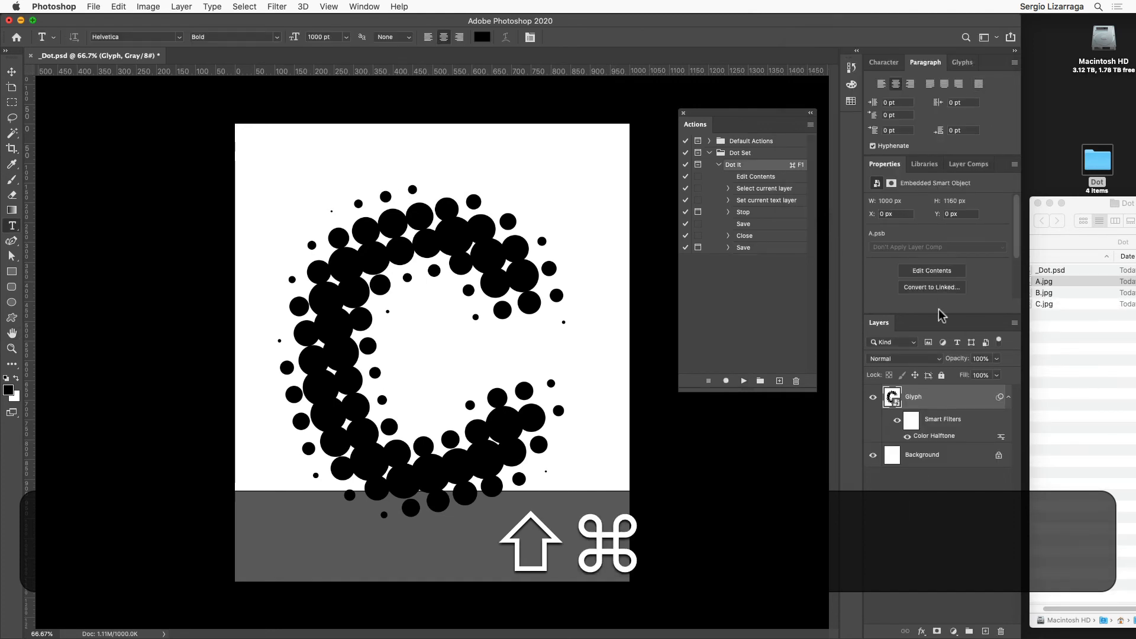
Step: Run the Dot It action again, replace the letter with D at the New Glyph pause, and resume playback
key("shift+super+F1")
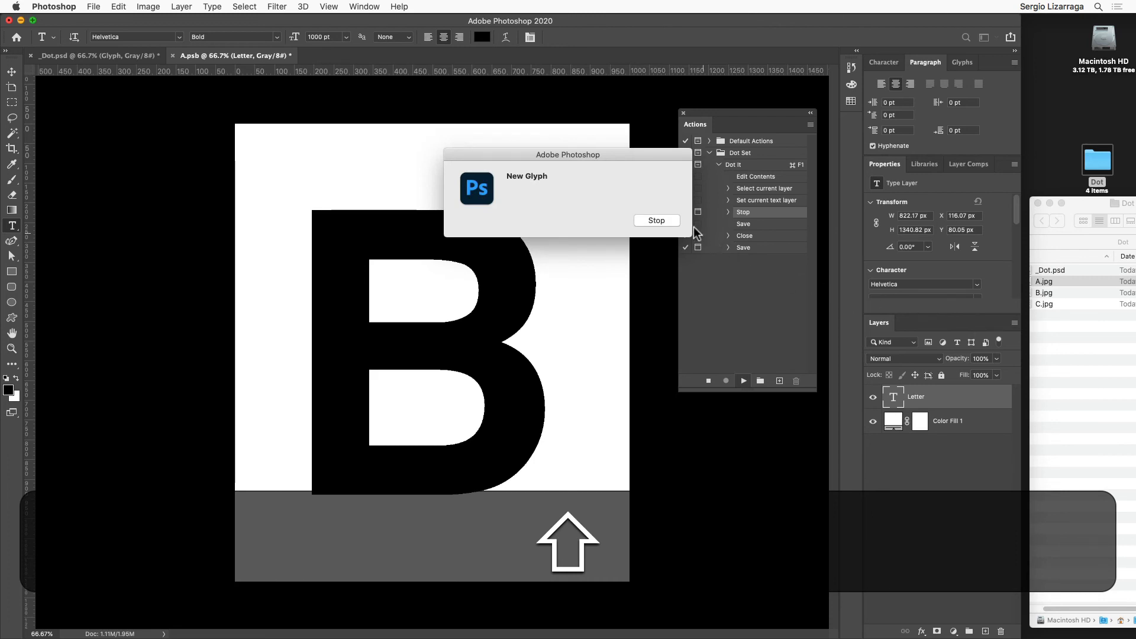
left_click(656, 220)
double_click(466, 305)
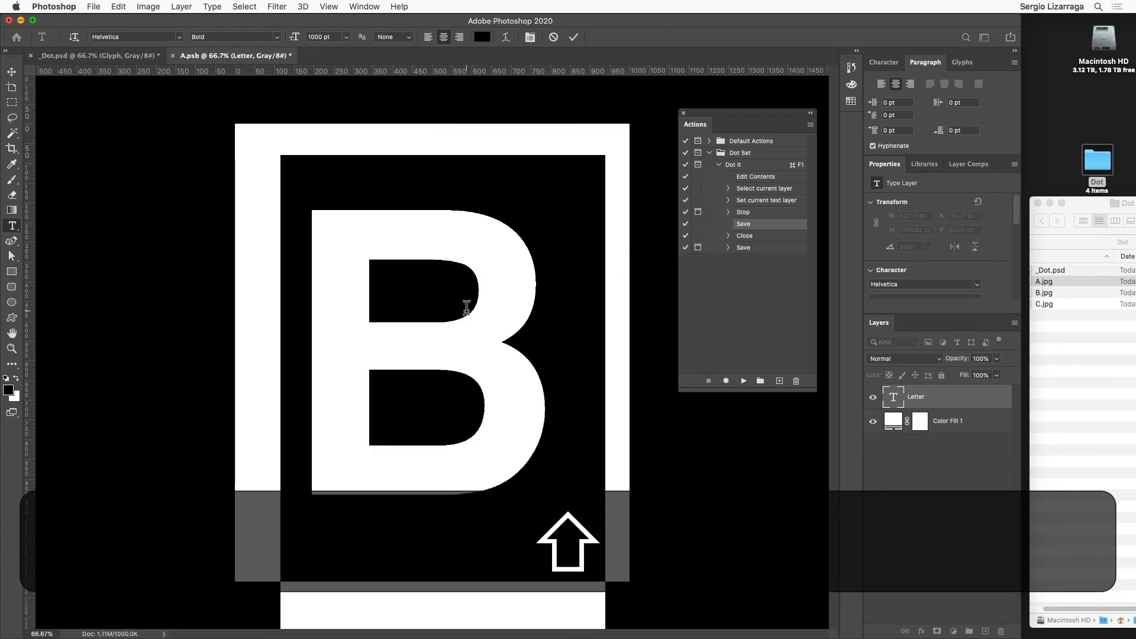
type("D")
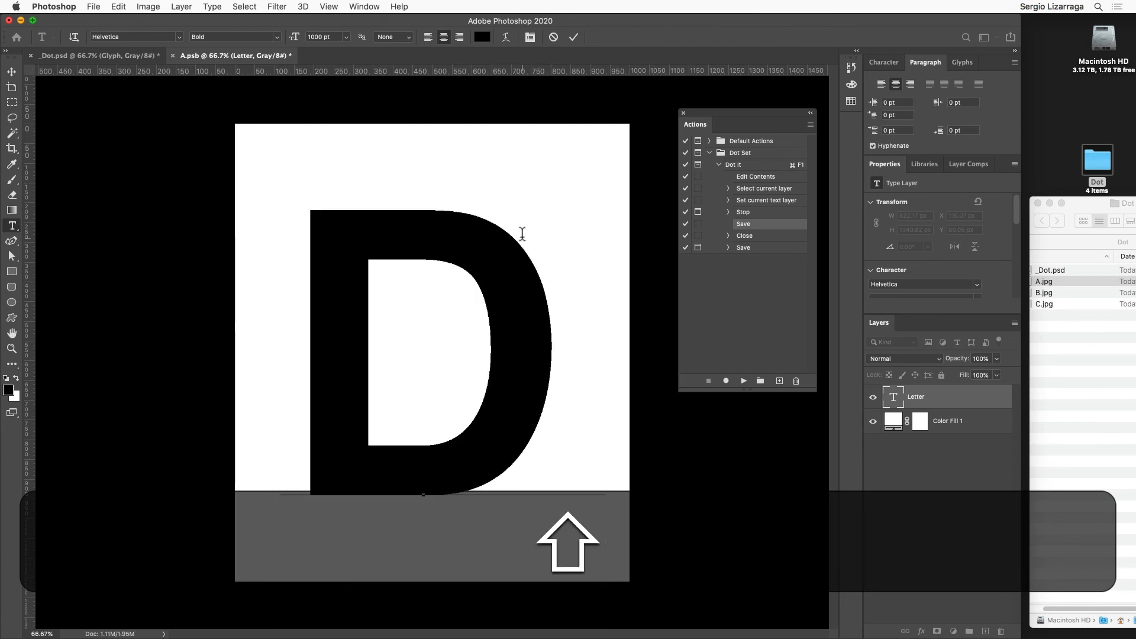
left_click(744, 381)
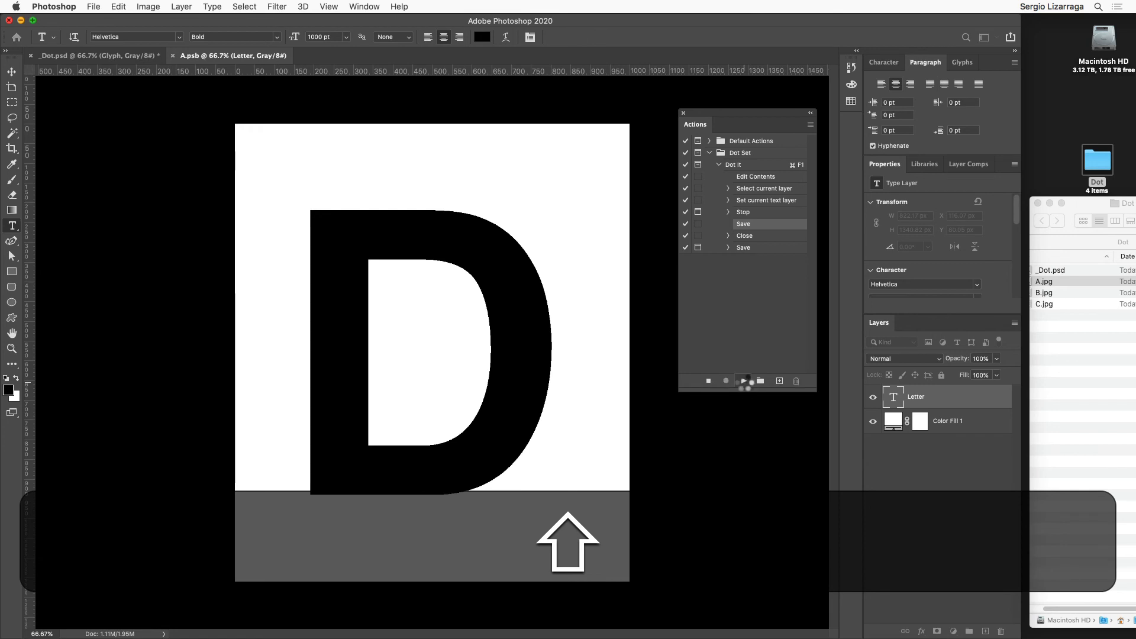
Step: Save the dotted letter as a JPEG copy named D in the Dot folder, accepting quality 12 and the Progressive format
key("shift+Tab")
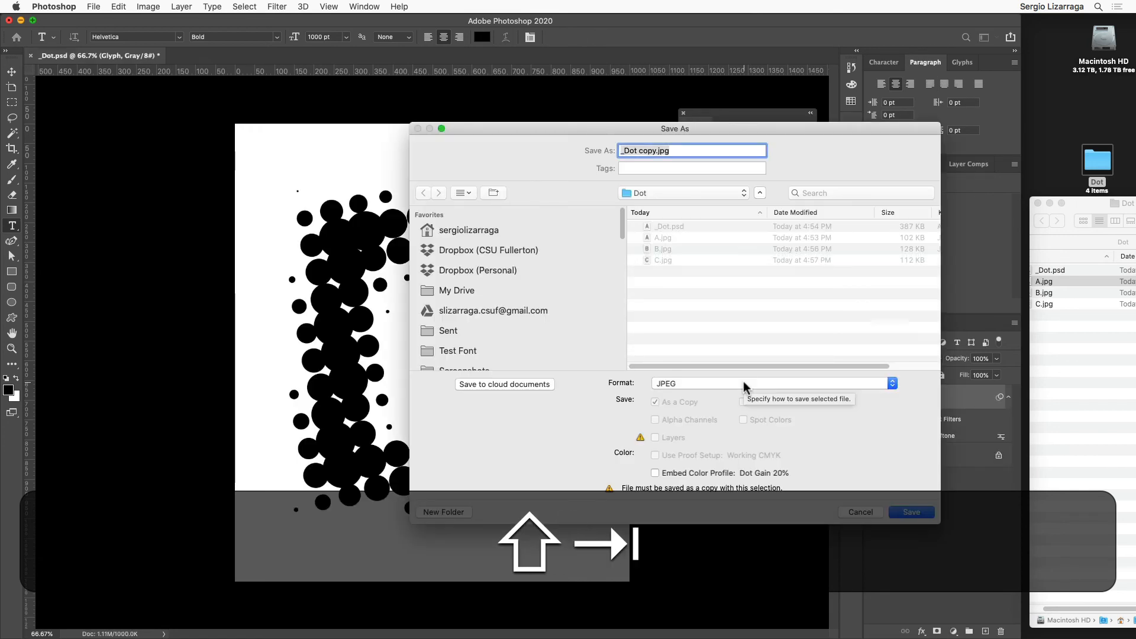
type("D")
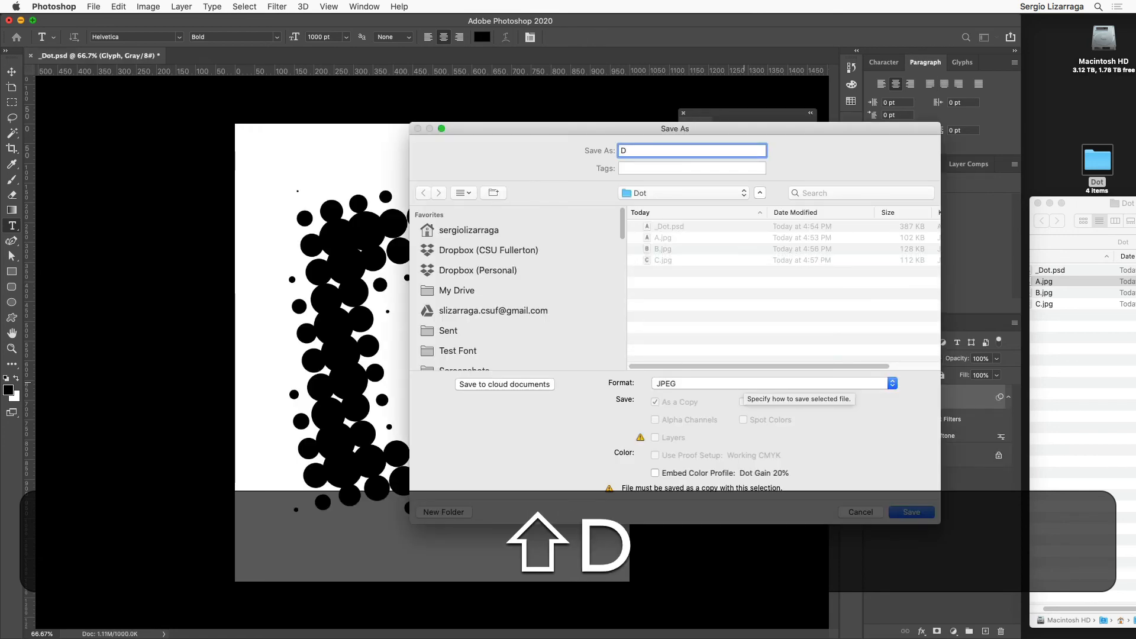
key("shift+Return")
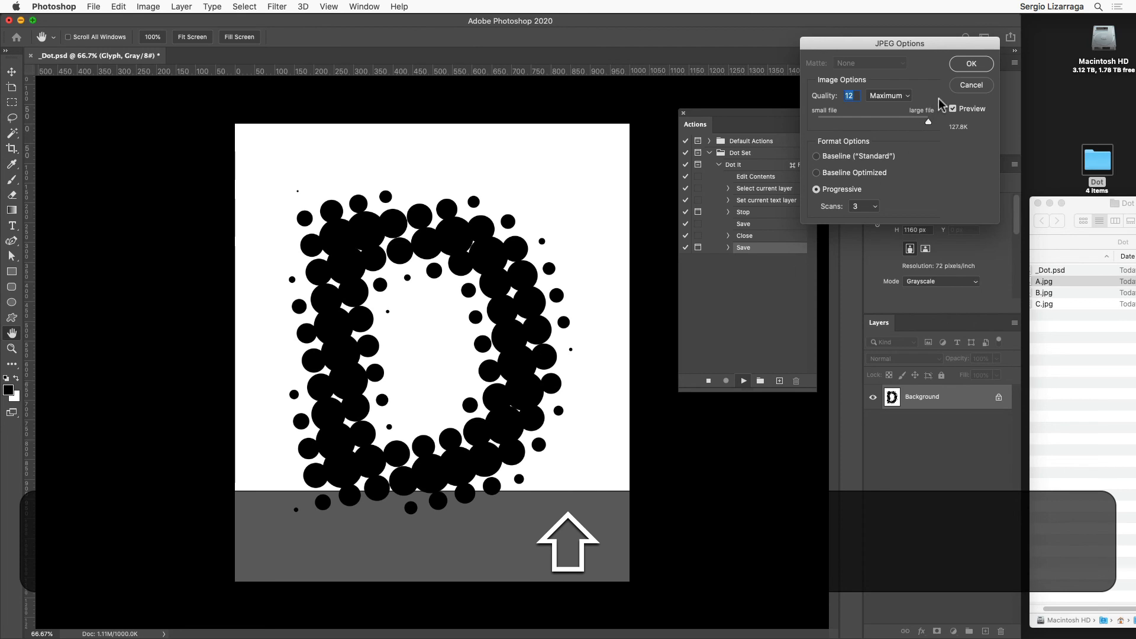
left_click(971, 63)
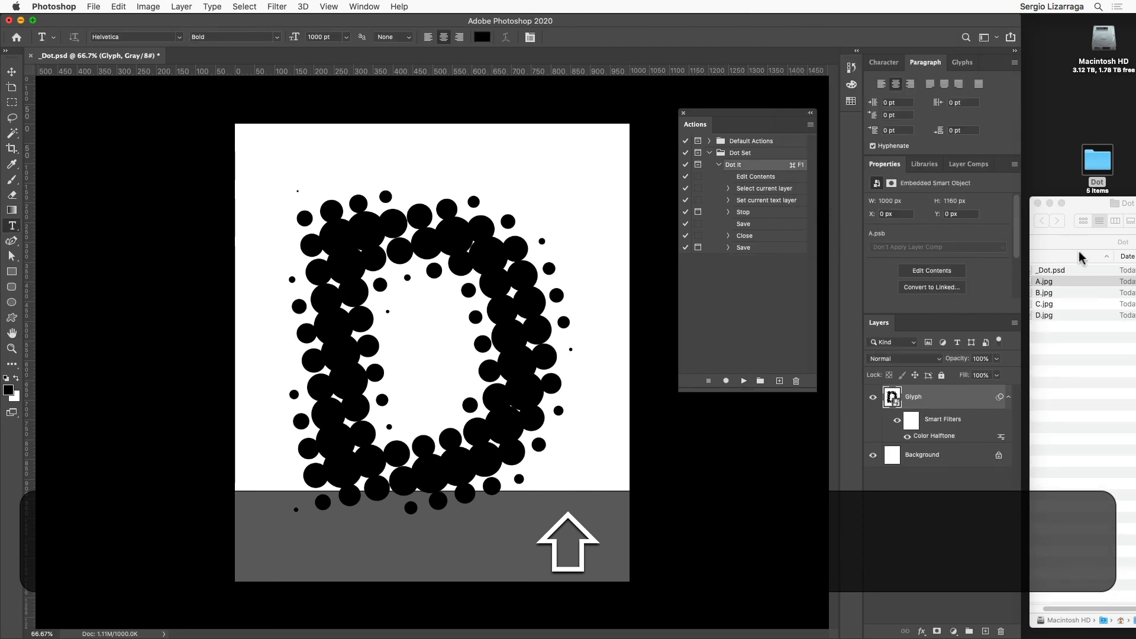
Step: Switch to Finder and look through the saved glyph images from A.jpg to D.jpg and back with Quick Look
left_click(1055, 282)
key("space")
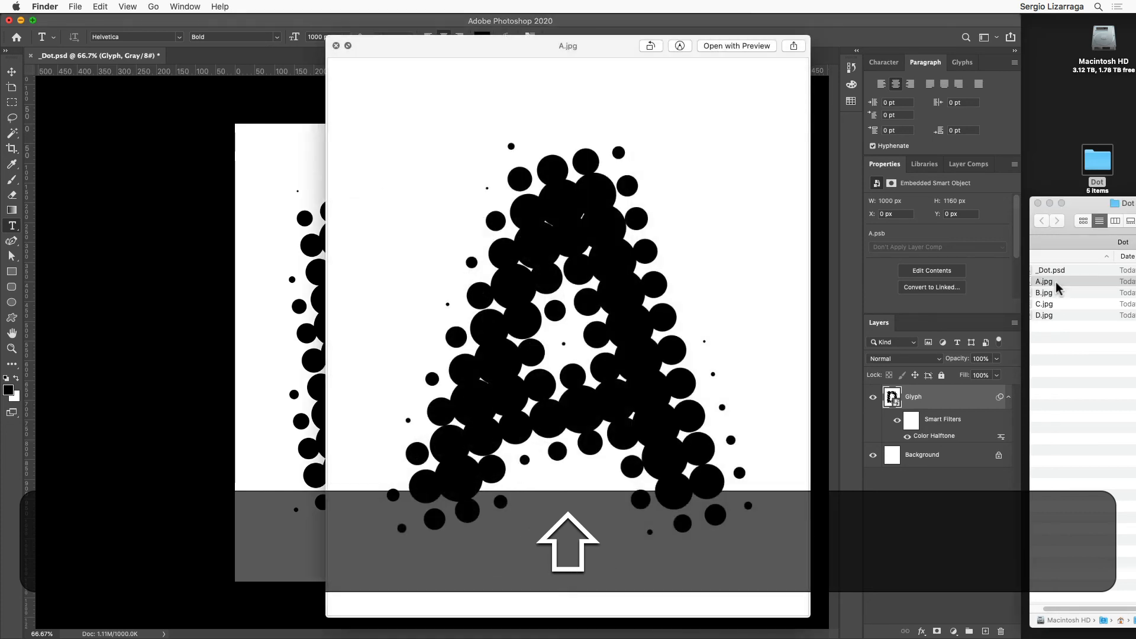
key("Down")
key("Down")
key("Down")
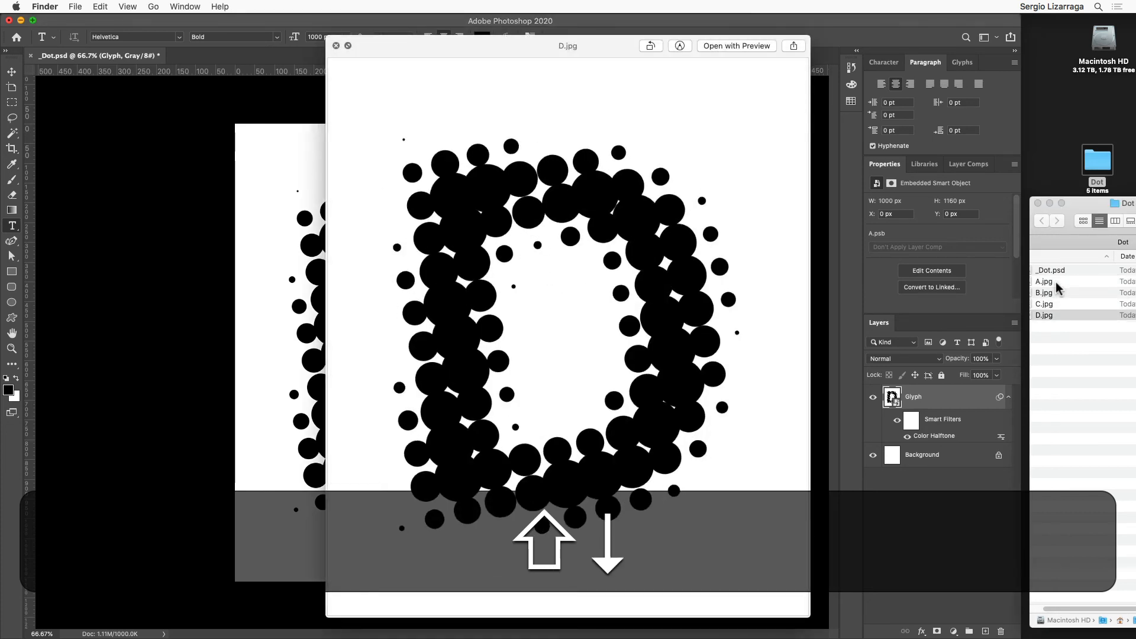
key("Up")
key("Up")
key("Up")
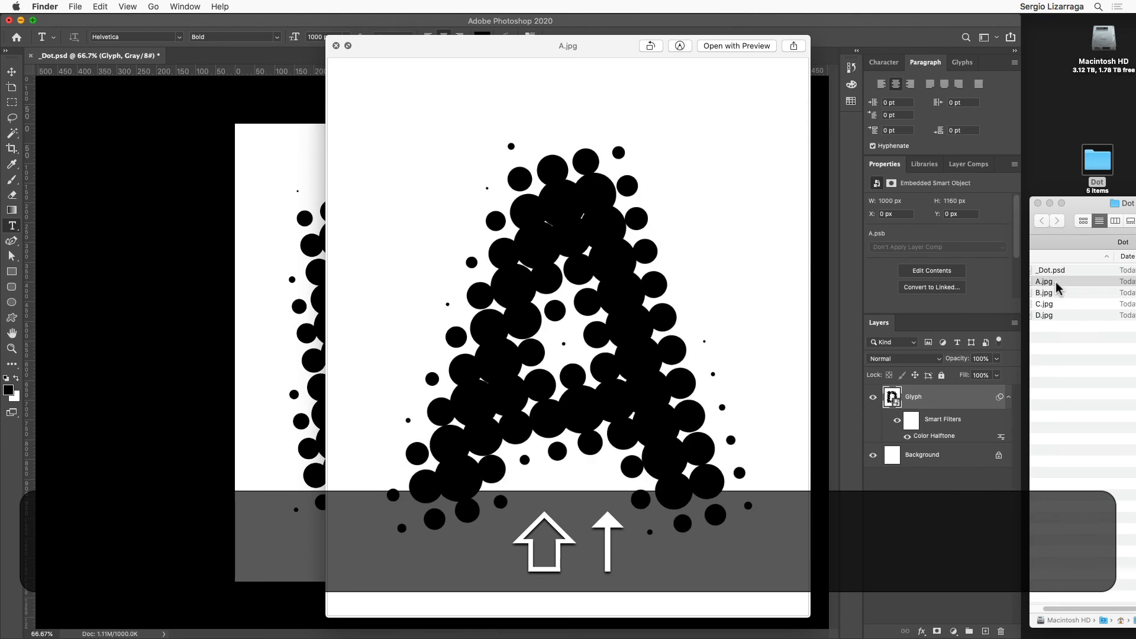
key("space")
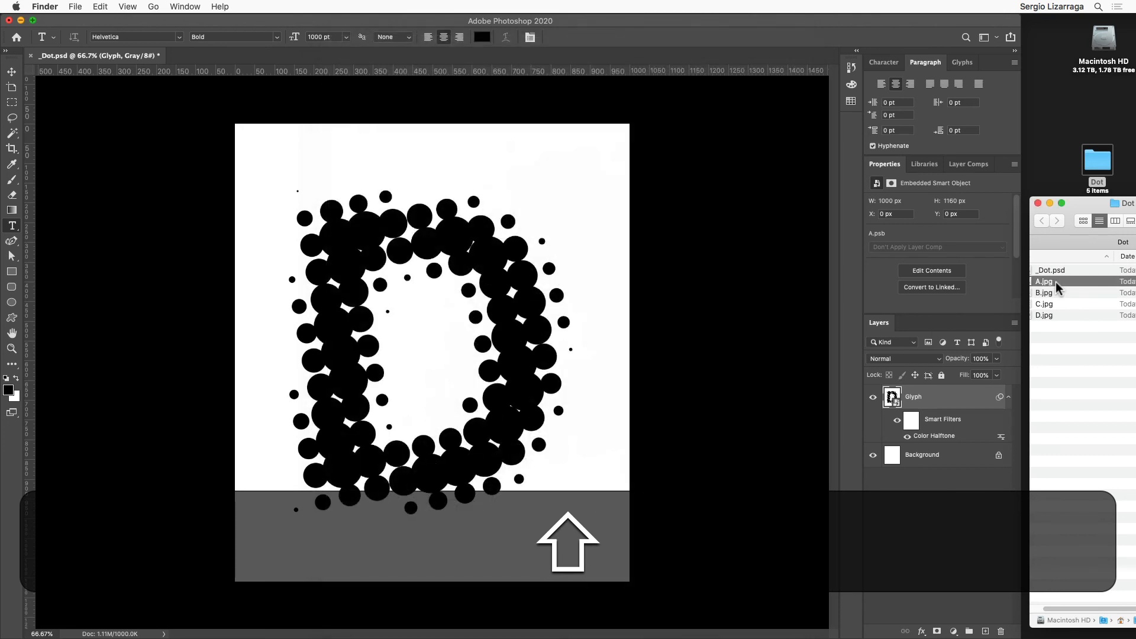